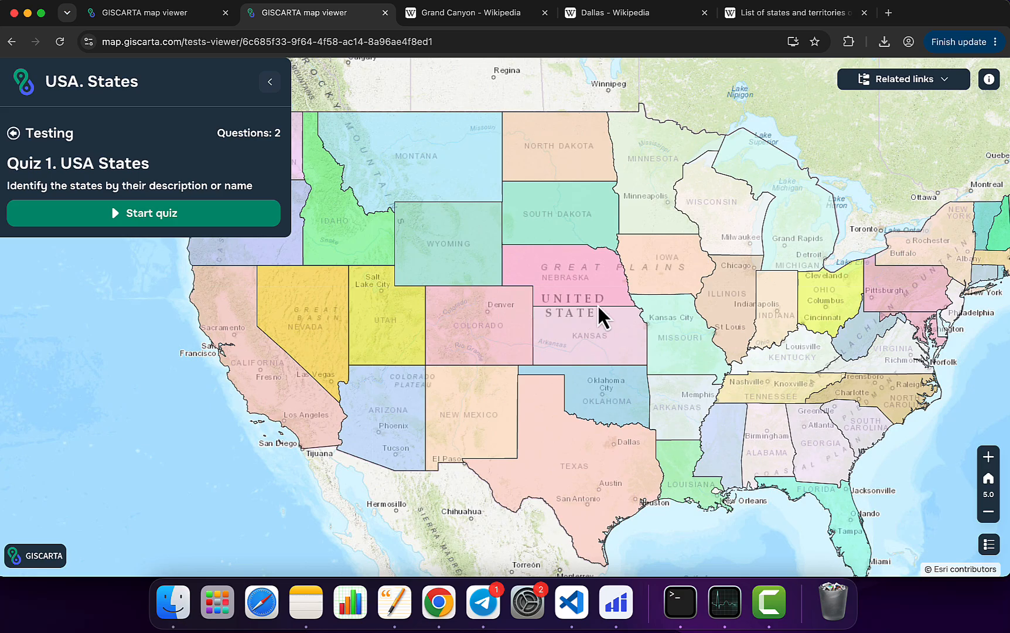
Step: Look over the USA. States quiz page, including its title and its related reference links
{"action": "left_click_drag", "start_coordinate": [624, 299], "coordinate": [596, 283]}
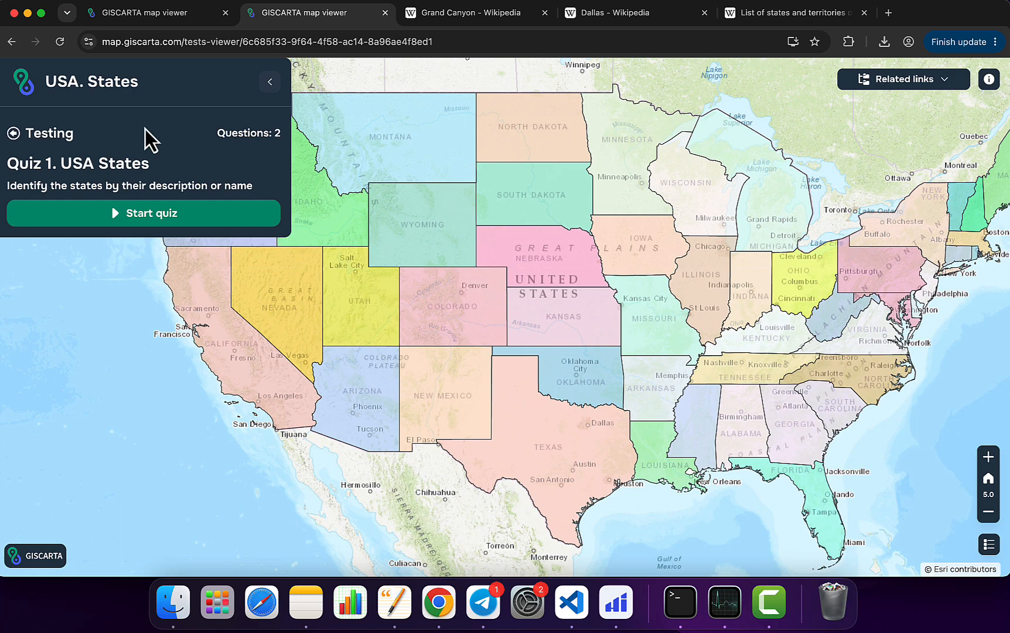
{"action": "left_click_drag", "start_coordinate": [60, 163], "coordinate": [150, 167]}
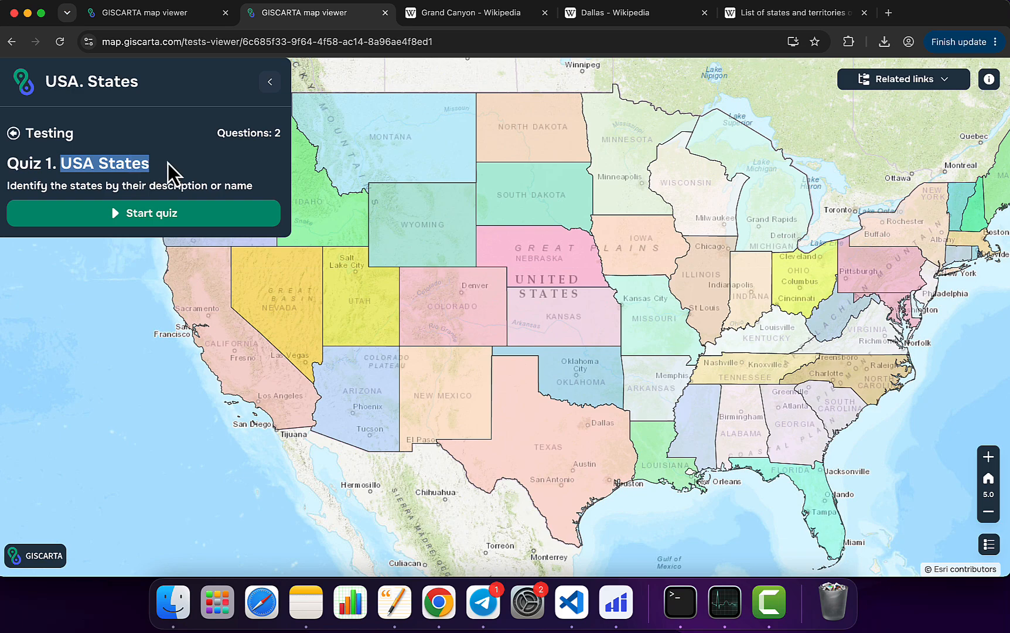
{"action": "left_click", "coordinate": [168, 162]}
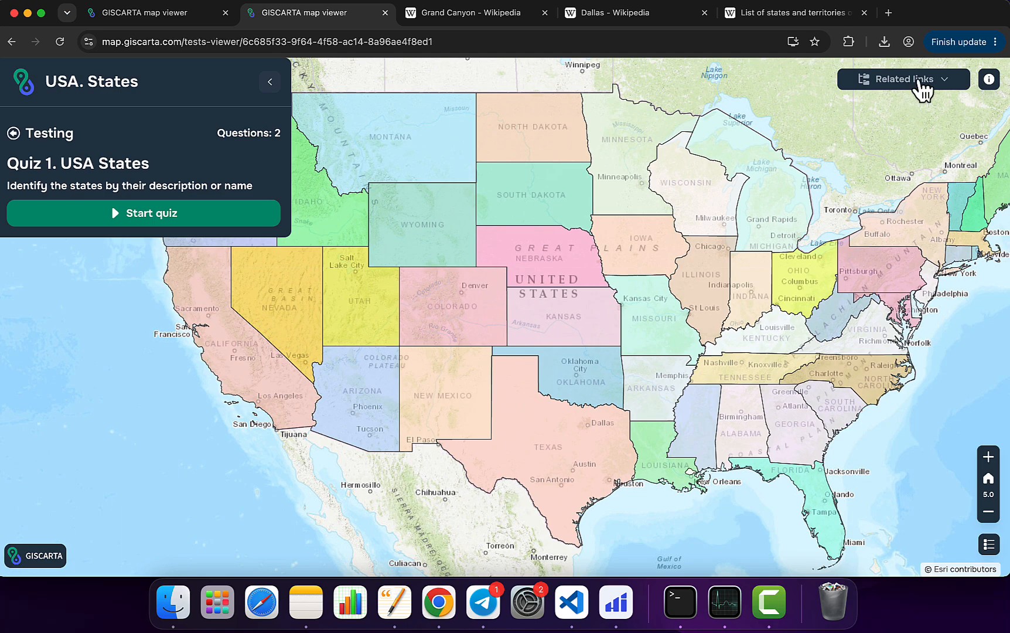
{"action": "left_click", "coordinate": [923, 87]}
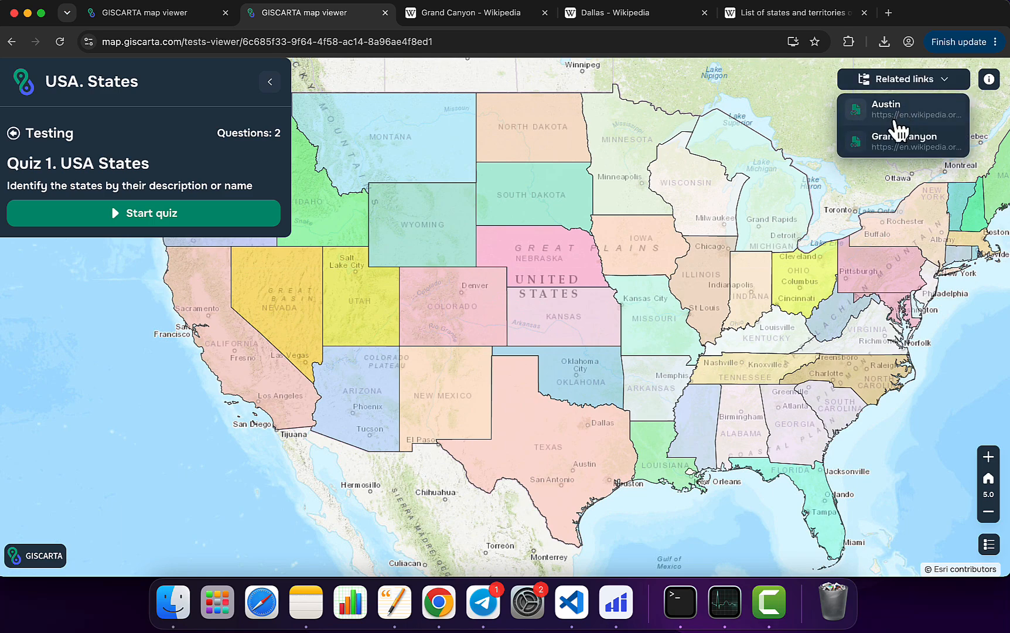
{"action": "left_click", "coordinate": [900, 82]}
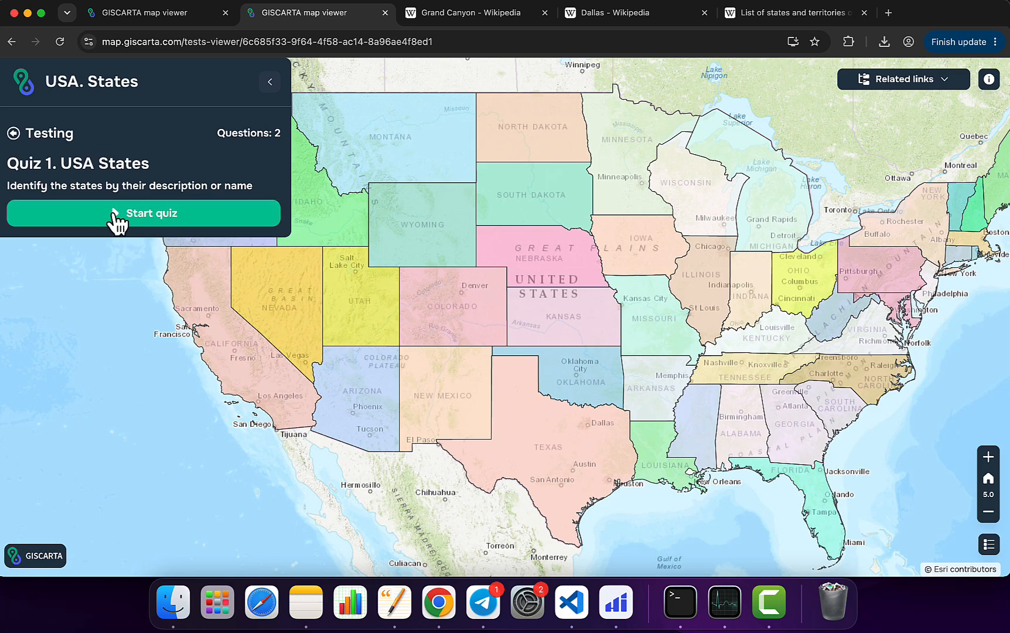
Step: Start the USA States quiz and submit Texas on the map as the state where Austin is located
{"action": "left_click", "coordinate": [117, 216]}
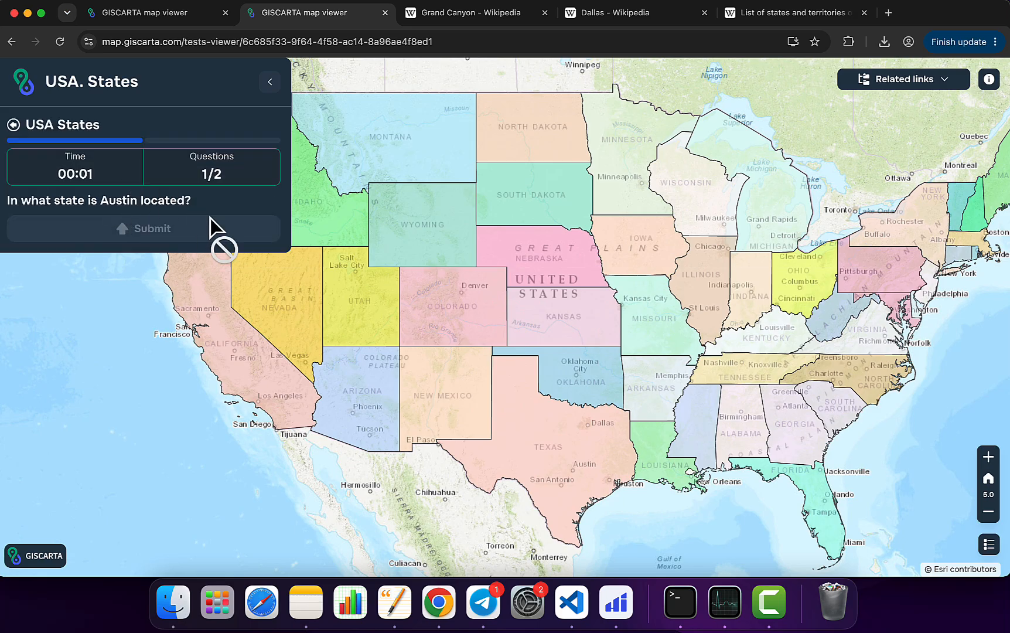
{"action": "scroll", "coordinate": [557, 472], "scroll_direction": "up", "scroll_amount": 5}
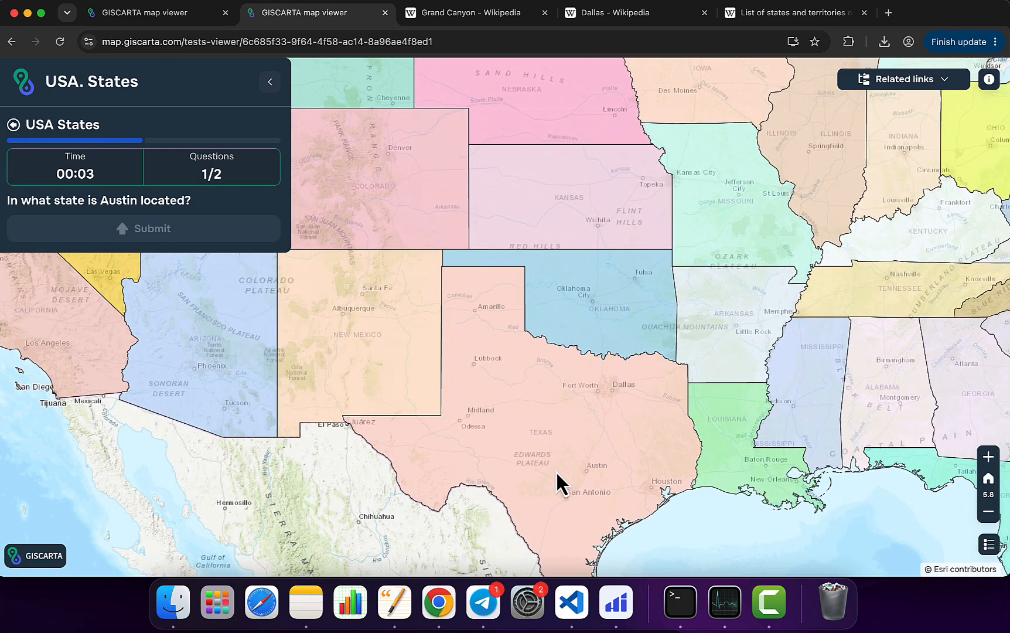
{"action": "left_click_drag", "start_coordinate": [557, 472], "coordinate": [555, 374]}
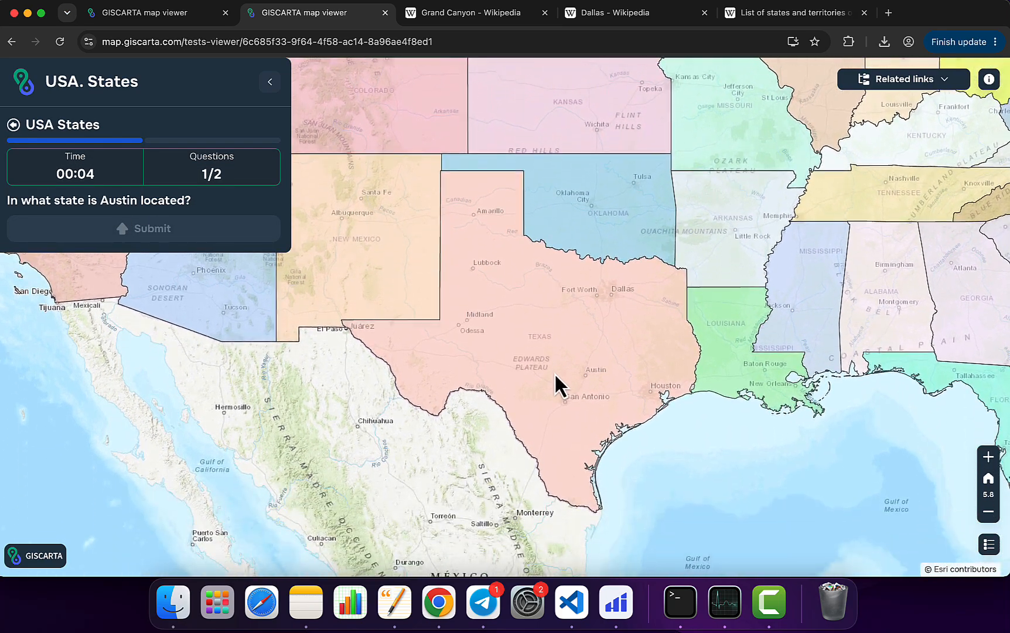
{"action": "left_click", "coordinate": [557, 339]}
{"action": "left_click", "coordinate": [176, 237]}
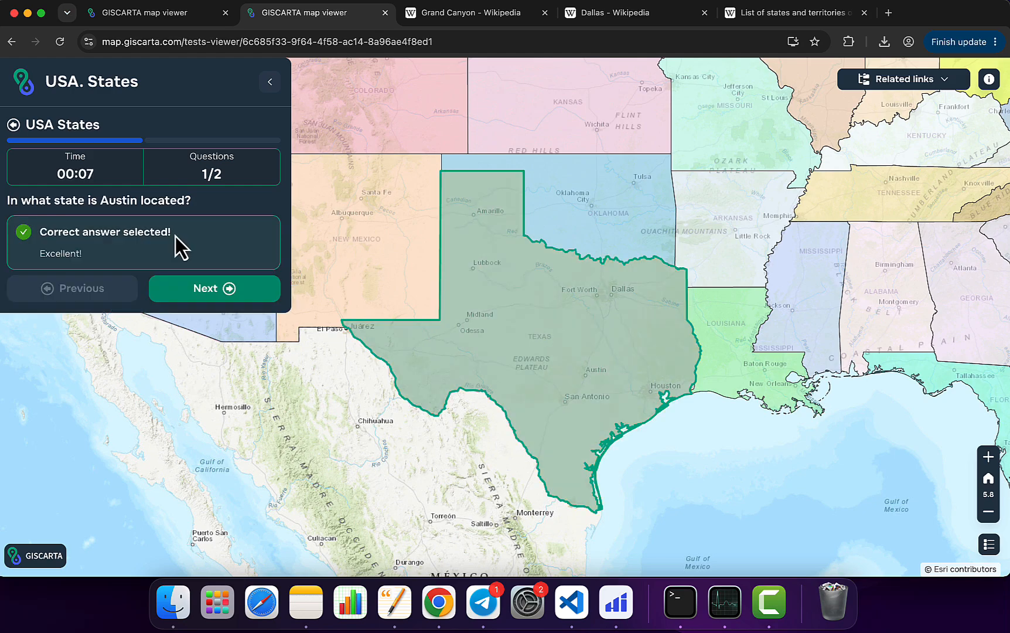
Step: Go to the second question, preview its photo enlarged, and submit Arizona as the Grand Canyon's state
{"action": "left_click", "coordinate": [218, 293]}
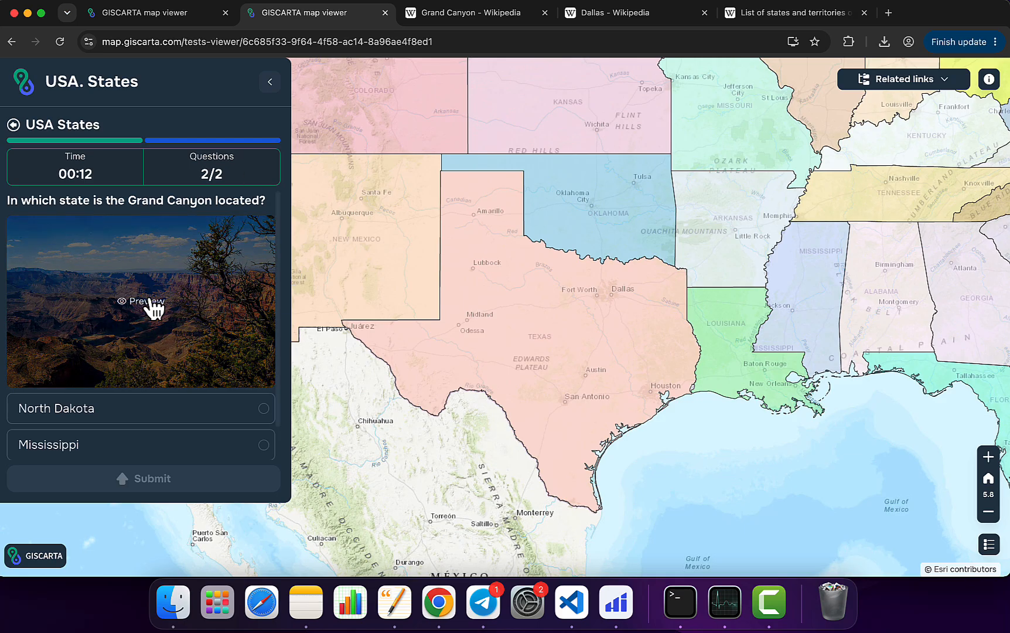
{"action": "left_click", "coordinate": [177, 289]}
{"action": "scroll", "coordinate": [549, 293], "scroll_direction": "up", "scroll_amount": 5}
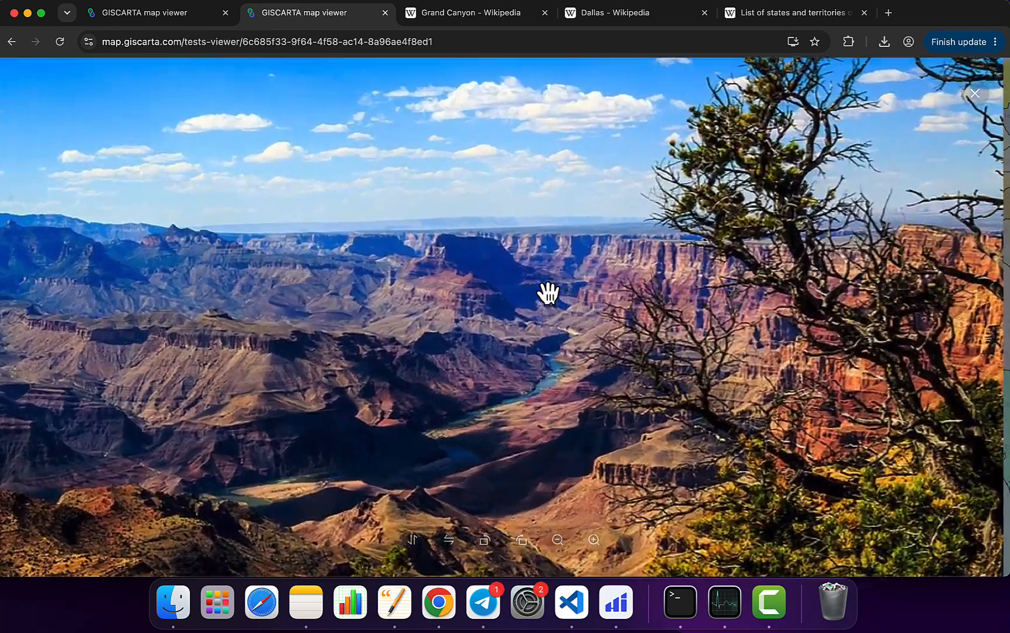
{"action": "scroll", "coordinate": [549, 294], "scroll_direction": "down", "scroll_amount": 5}
{"action": "left_click", "coordinate": [905, 178]}
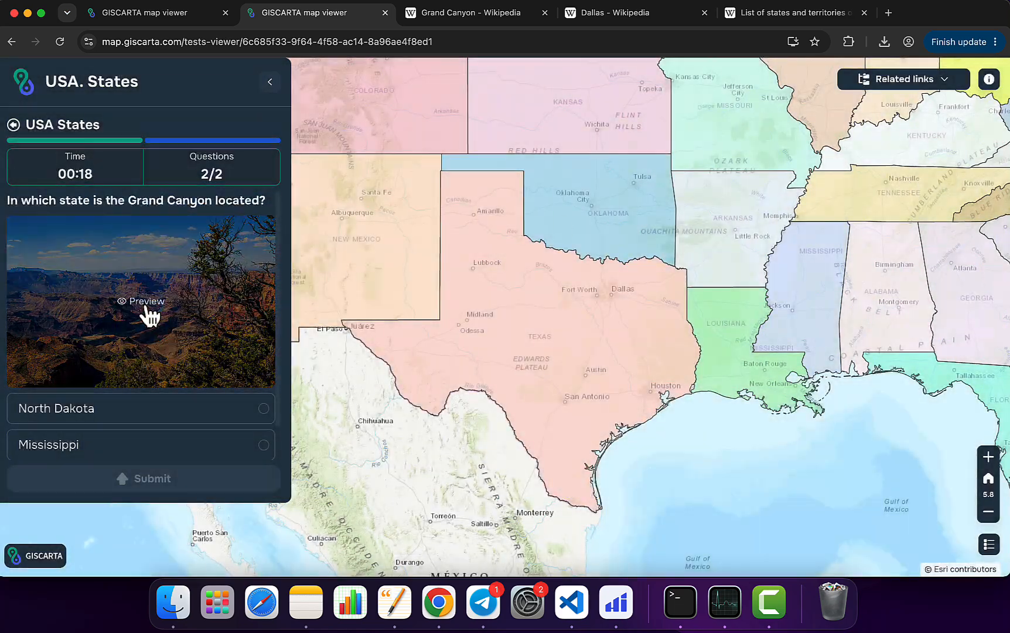
{"action": "scroll", "coordinate": [146, 315], "scroll_direction": "down", "scroll_amount": 2}
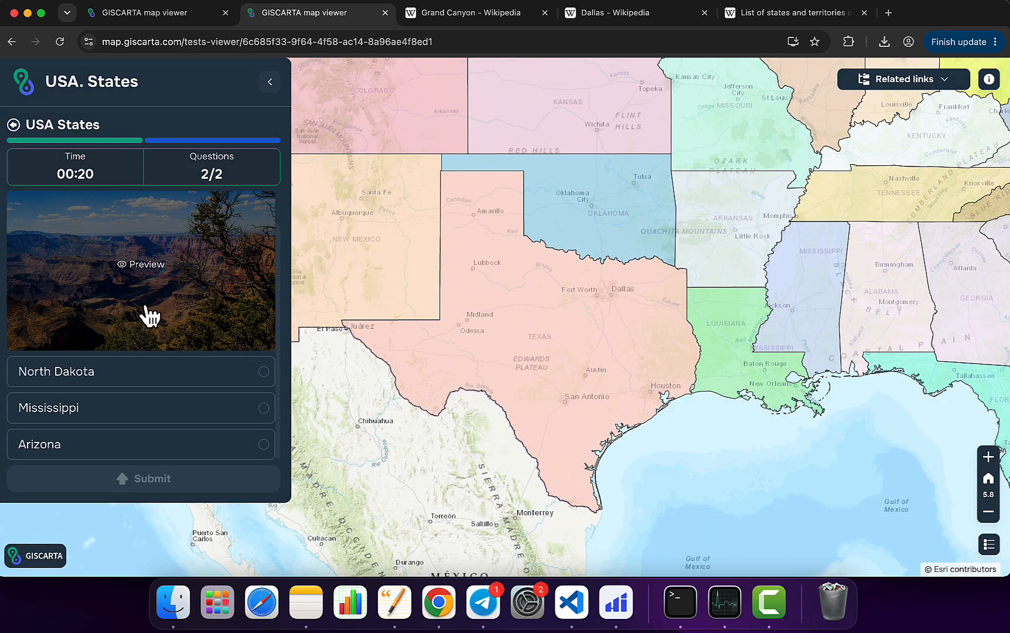
{"action": "left_click", "coordinate": [190, 448]}
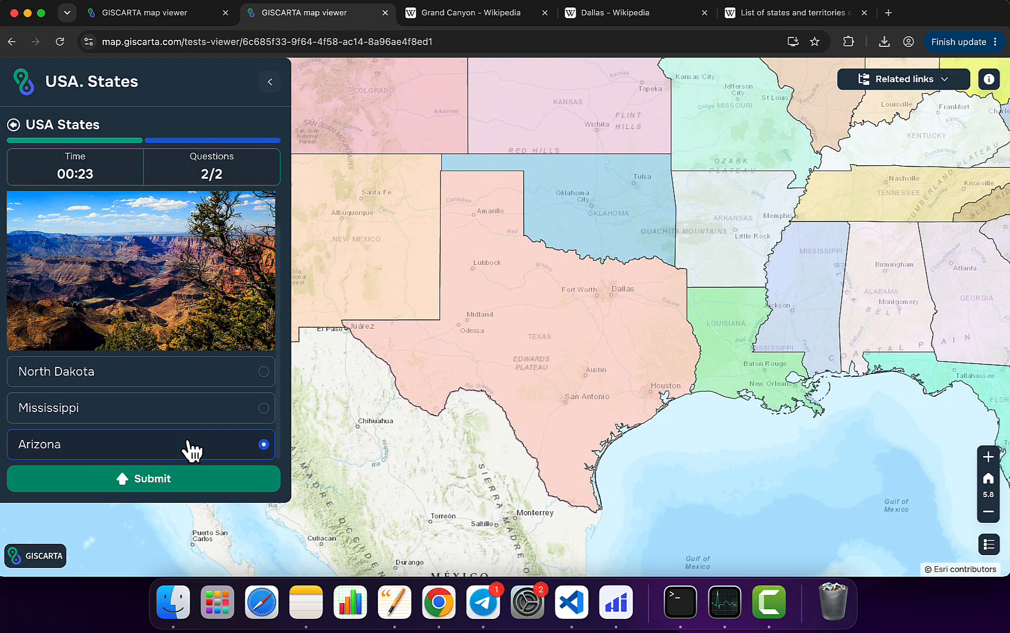
{"action": "left_click", "coordinate": [215, 486]}
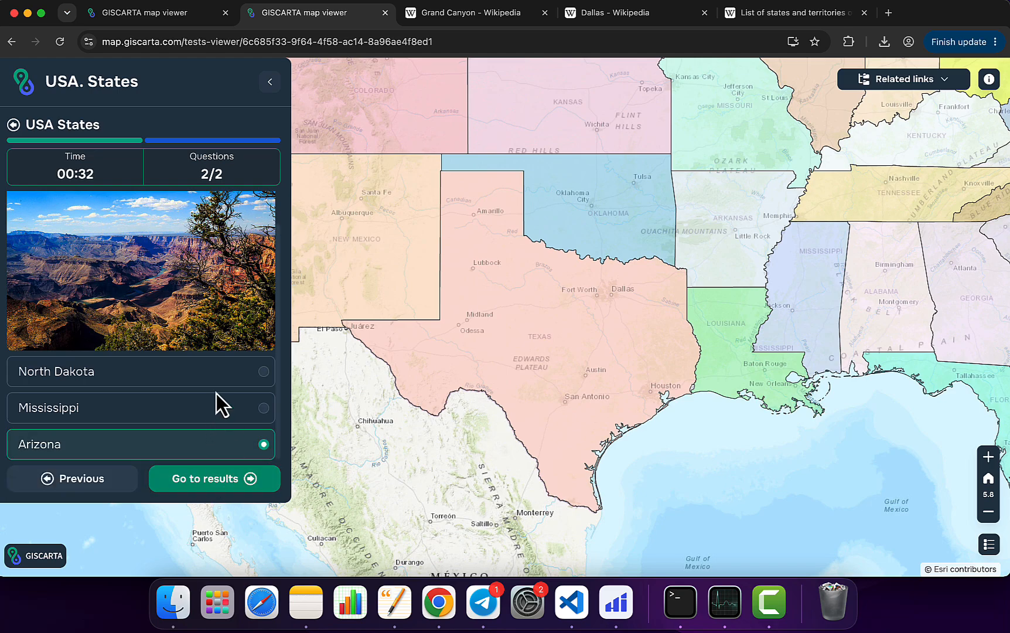
Step: Open the quiz results and save the player's name in the ranking
{"action": "left_click", "coordinate": [217, 480]}
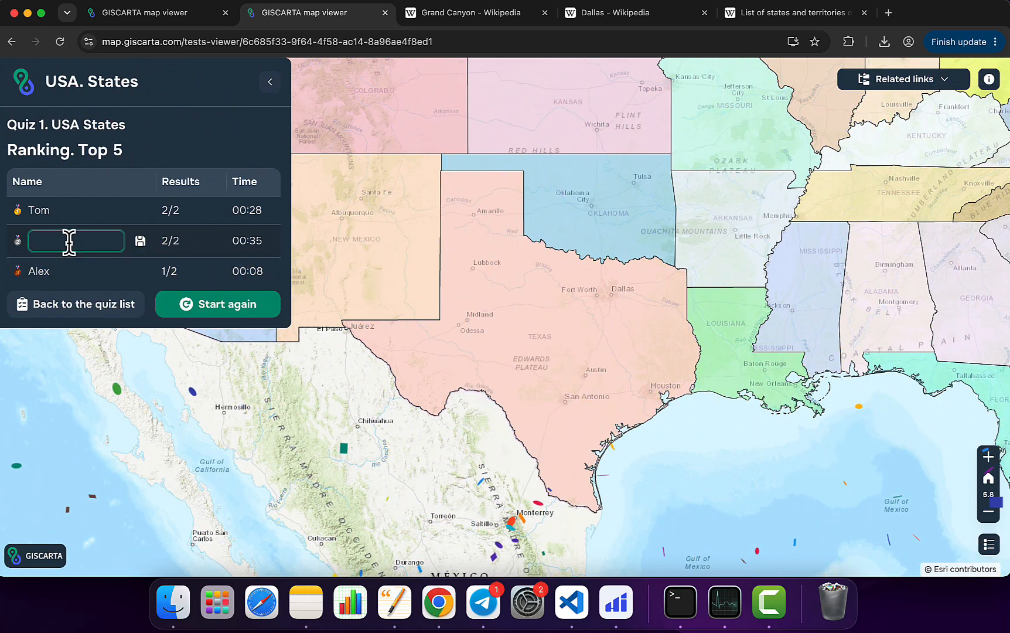
{"action": "type", "text": "Nick"}
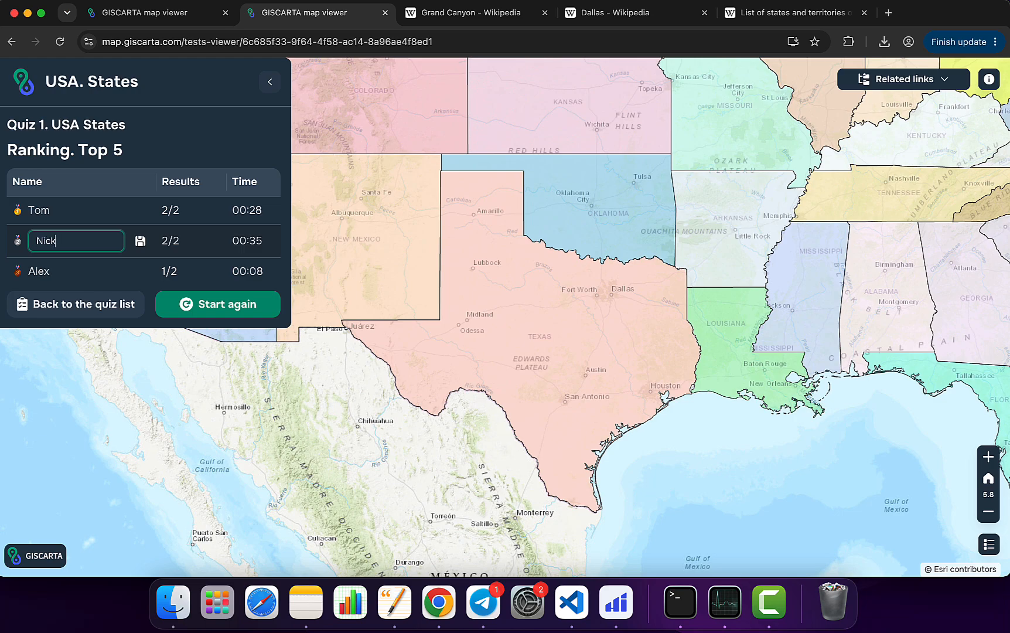
{"action": "left_click", "coordinate": [140, 240]}
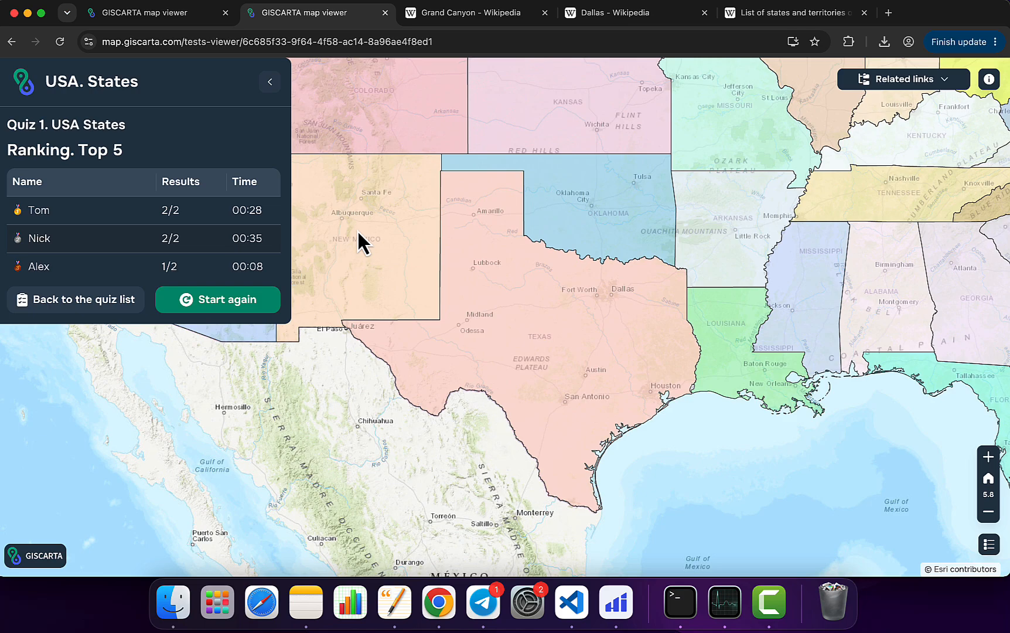
Step: Go to the list of quizzes, create a new blank quiz project, and hide its layer settings
{"action": "left_click", "coordinate": [201, 18]}
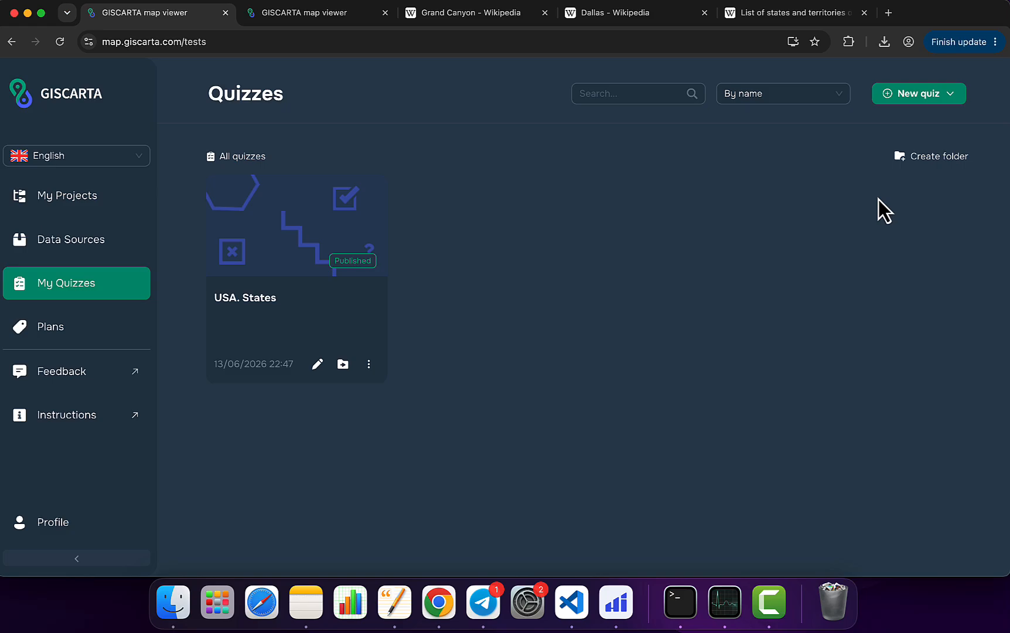
{"action": "left_click", "coordinate": [953, 95]}
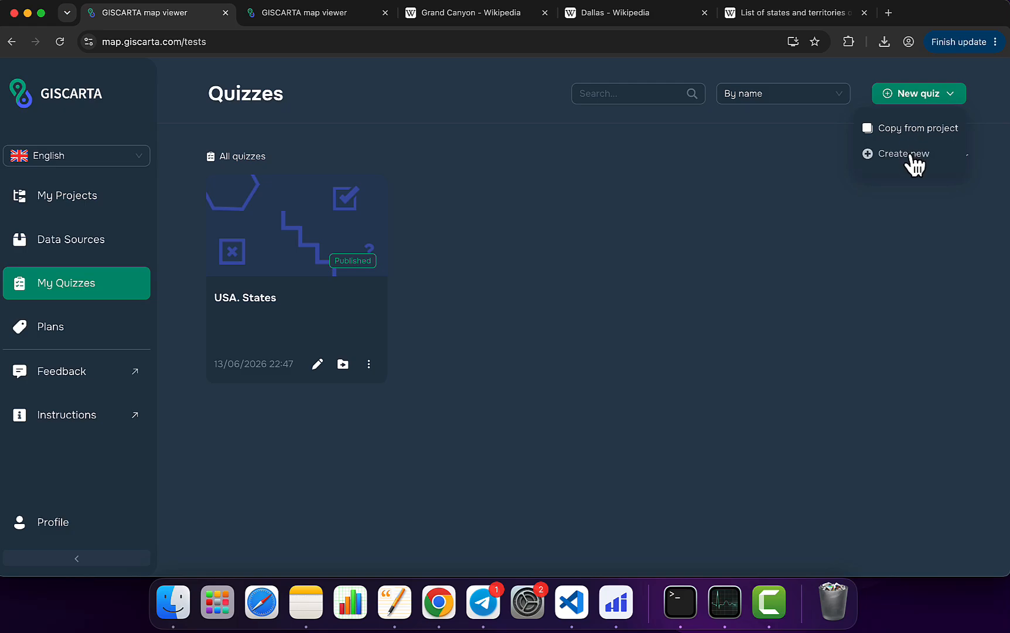
{"action": "left_click", "coordinate": [910, 155]}
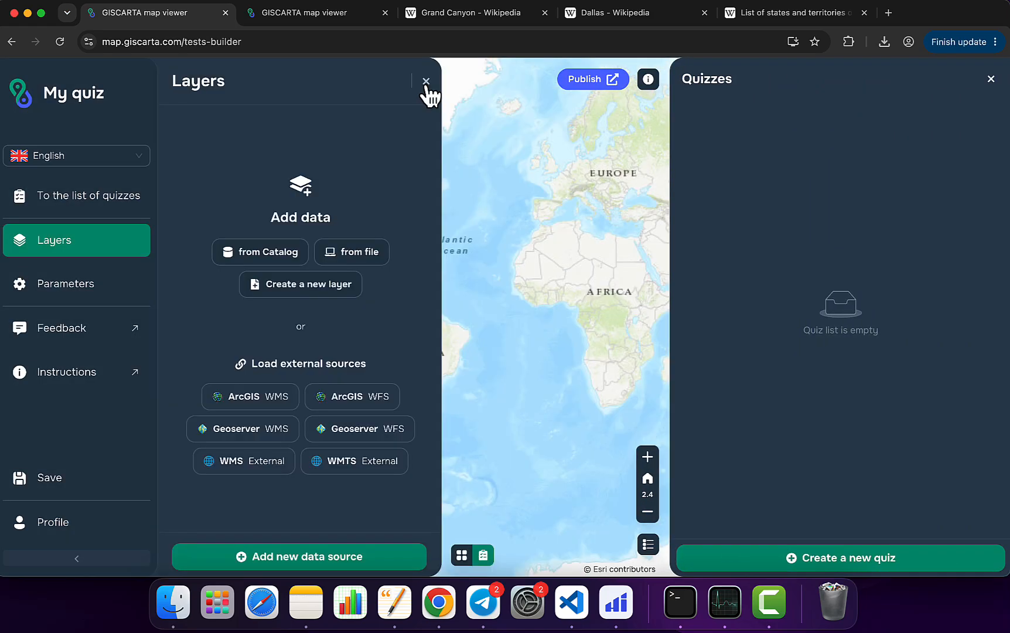
{"action": "left_click", "coordinate": [426, 82]}
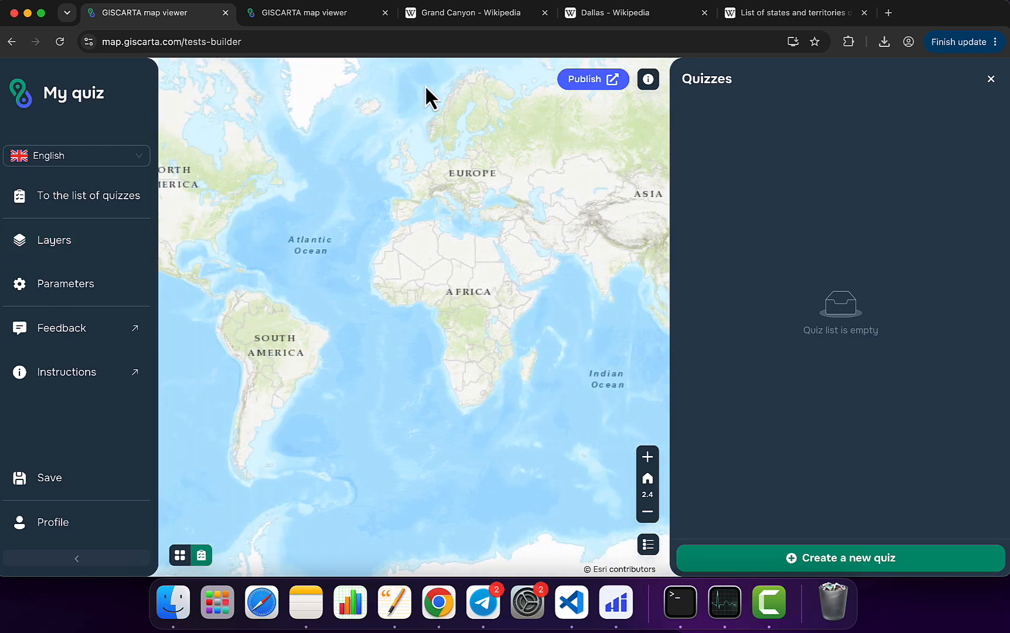
Step: Add a quiz with a first question to the blank project, and return to the quiz list without saving
{"action": "left_click", "coordinate": [922, 564]}
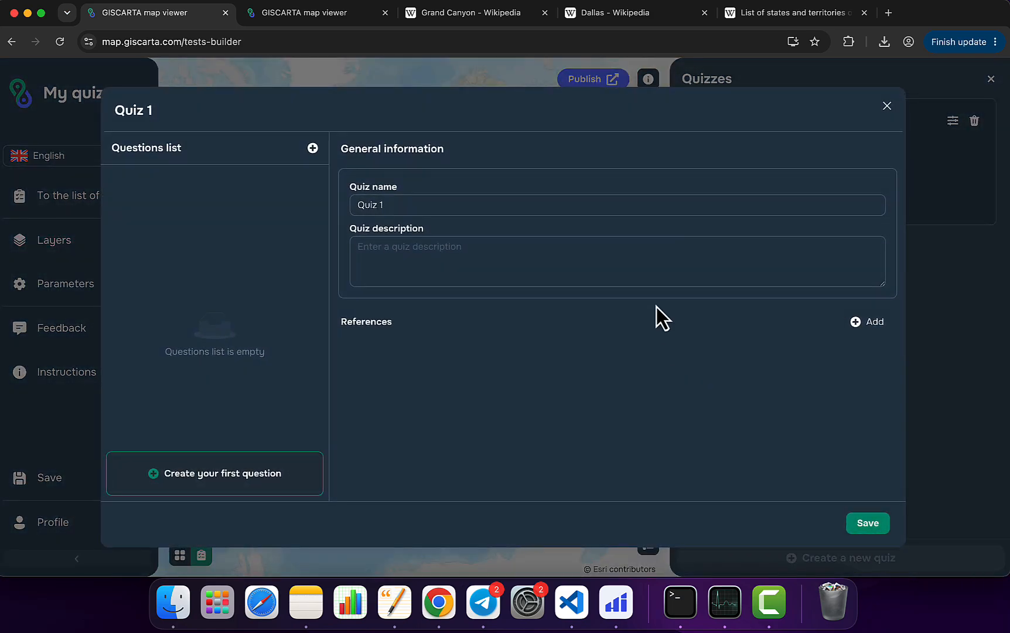
{"action": "left_click", "coordinate": [236, 477]}
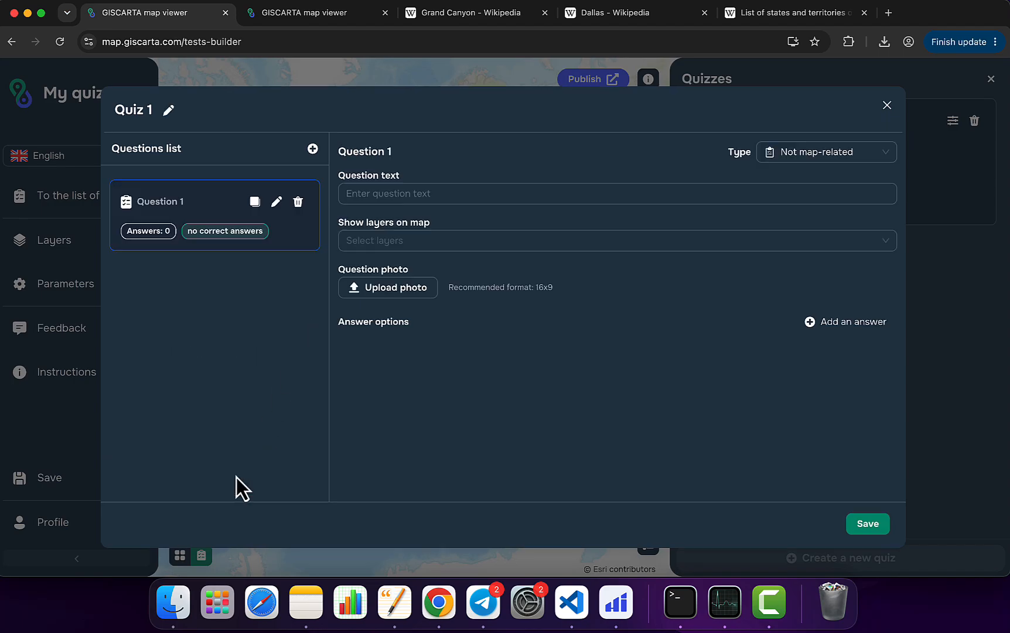
{"action": "left_click", "coordinate": [887, 106]}
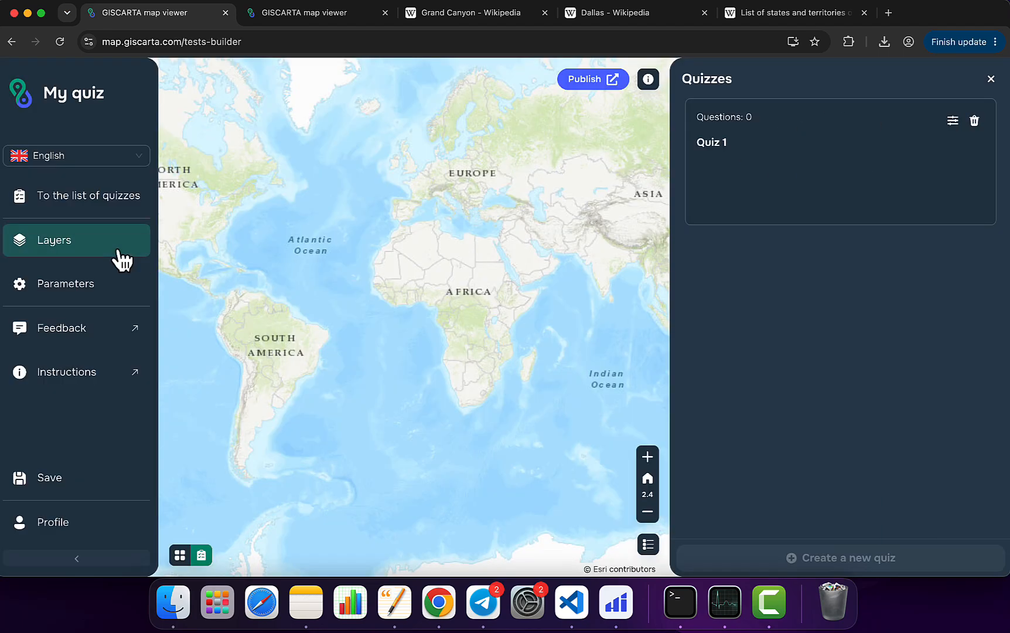
{"action": "left_click", "coordinate": [83, 196]}
{"action": "left_click", "coordinate": [478, 347]}
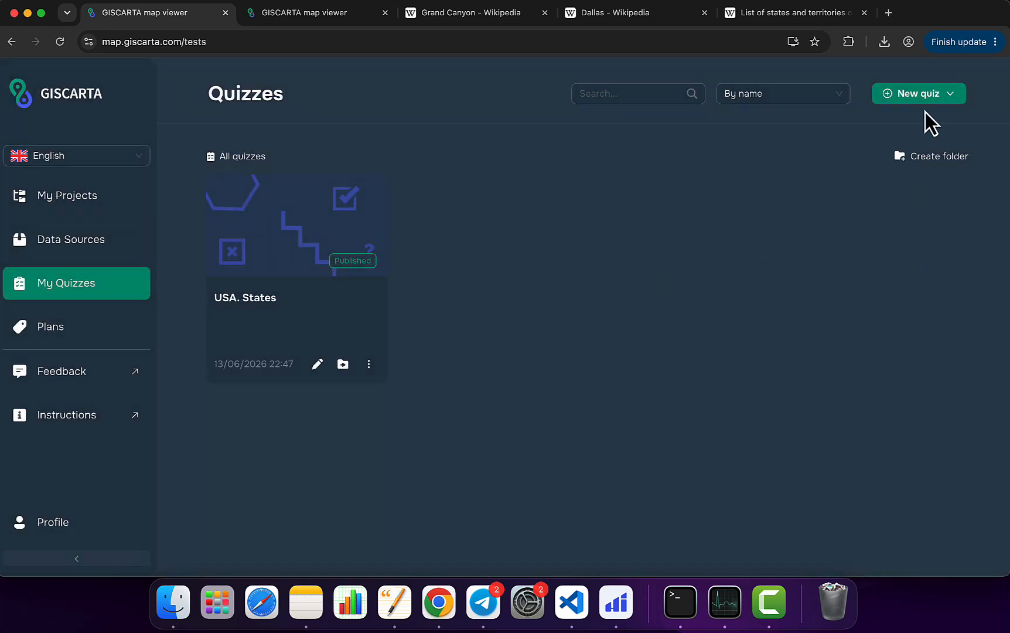
Step: View the map of the USA. States project from the For Quizzes project folder and close it
{"action": "left_click", "coordinate": [941, 95]}
{"action": "left_click", "coordinate": [75, 205]}
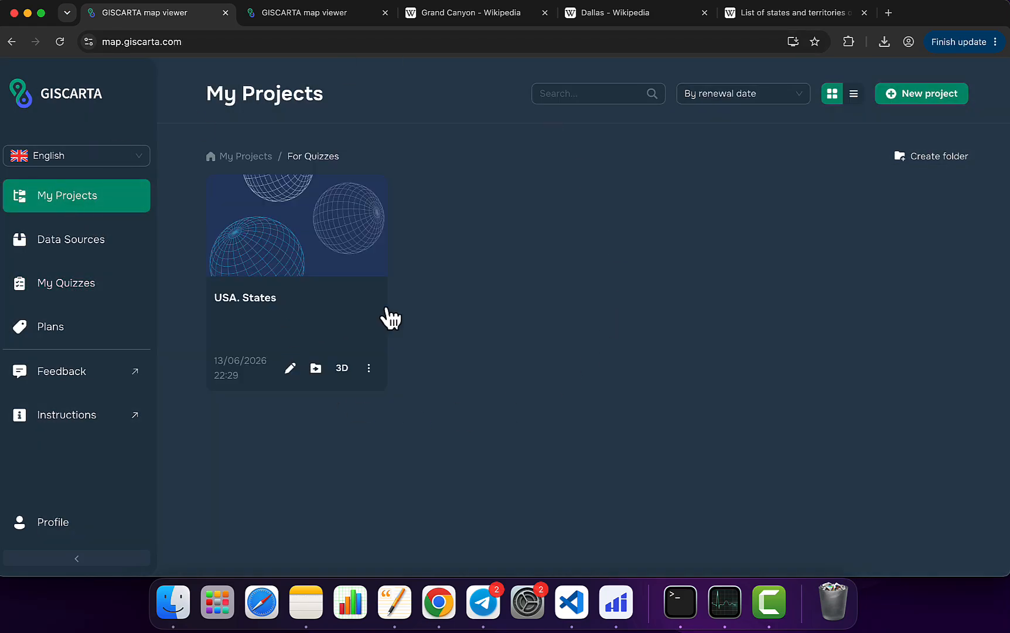
{"action": "left_click", "coordinate": [342, 312]}
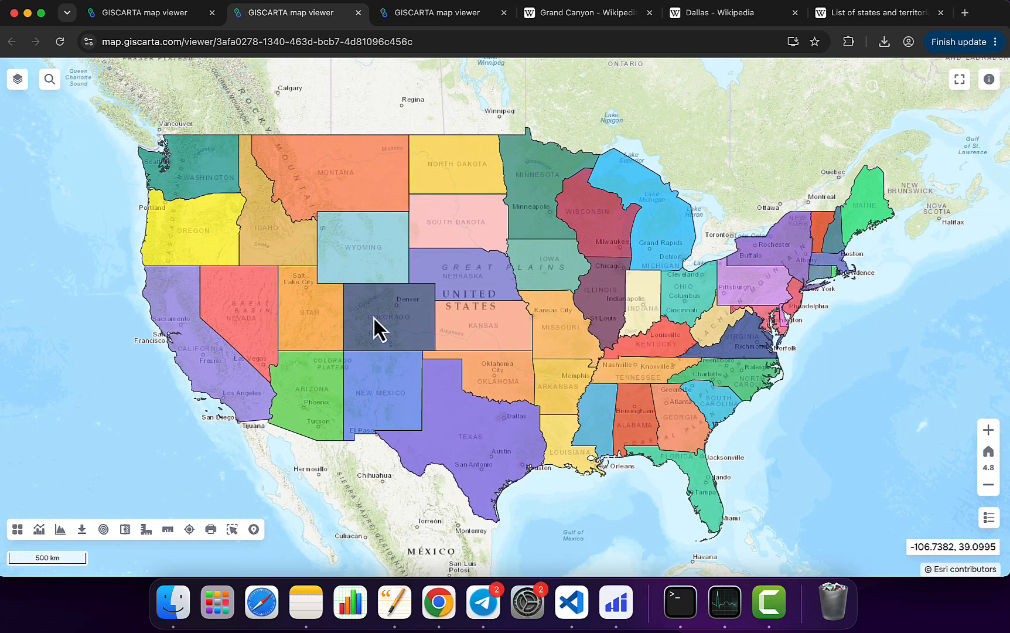
{"action": "scroll", "coordinate": [374, 318], "scroll_direction": "up", "scroll_amount": 1}
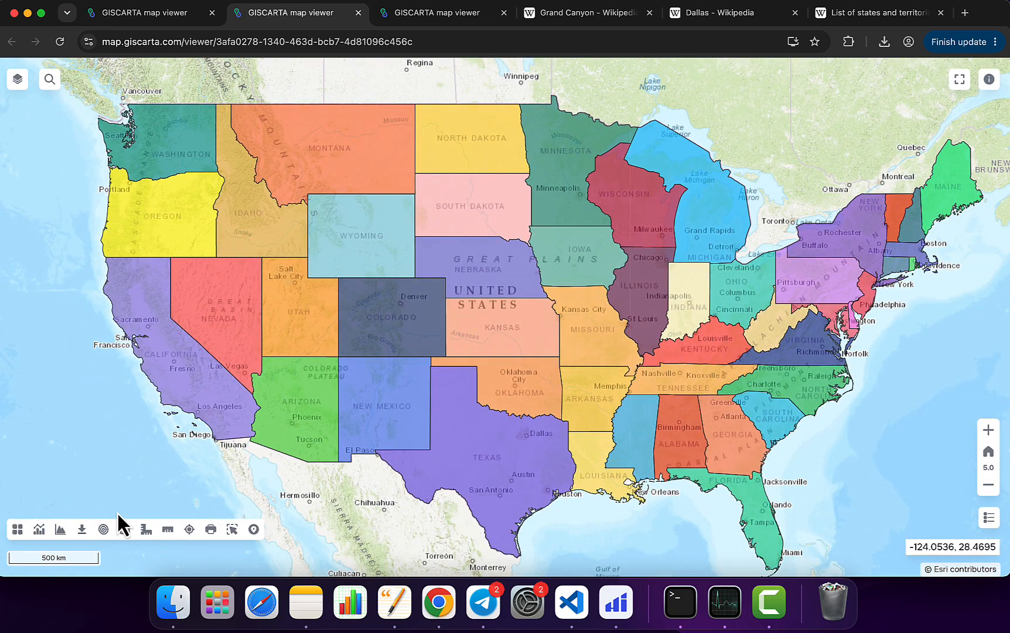
{"action": "left_click", "coordinate": [17, 529]}
{"action": "left_click", "coordinate": [17, 529]}
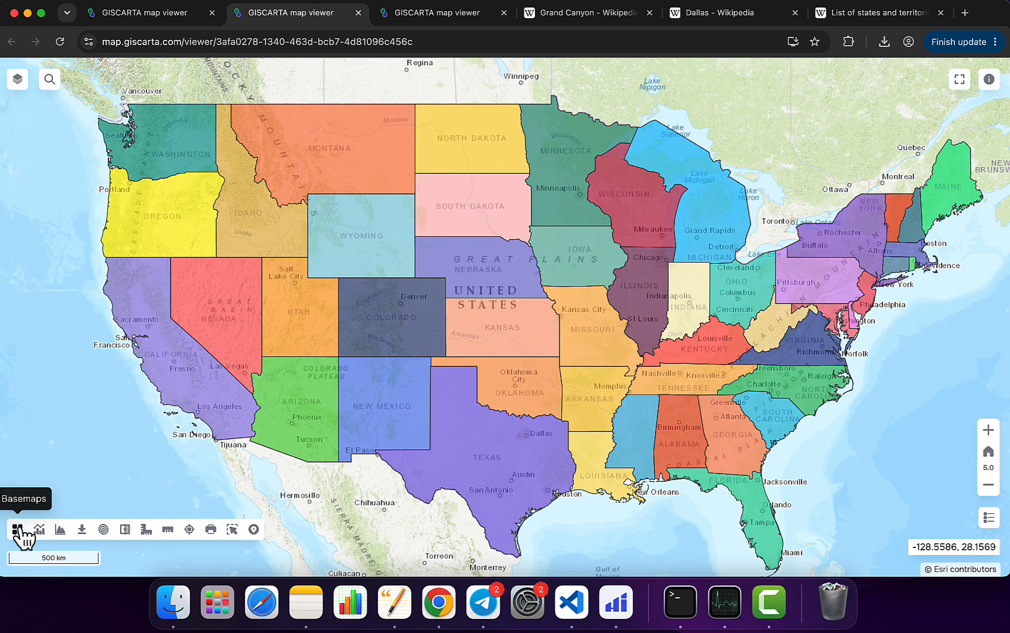
{"action": "left_click", "coordinate": [359, 12]}
Step: Create a quiz by copying layers and styles from the USA. States project, and open the new copy for editing
{"action": "left_click", "coordinate": [111, 289]}
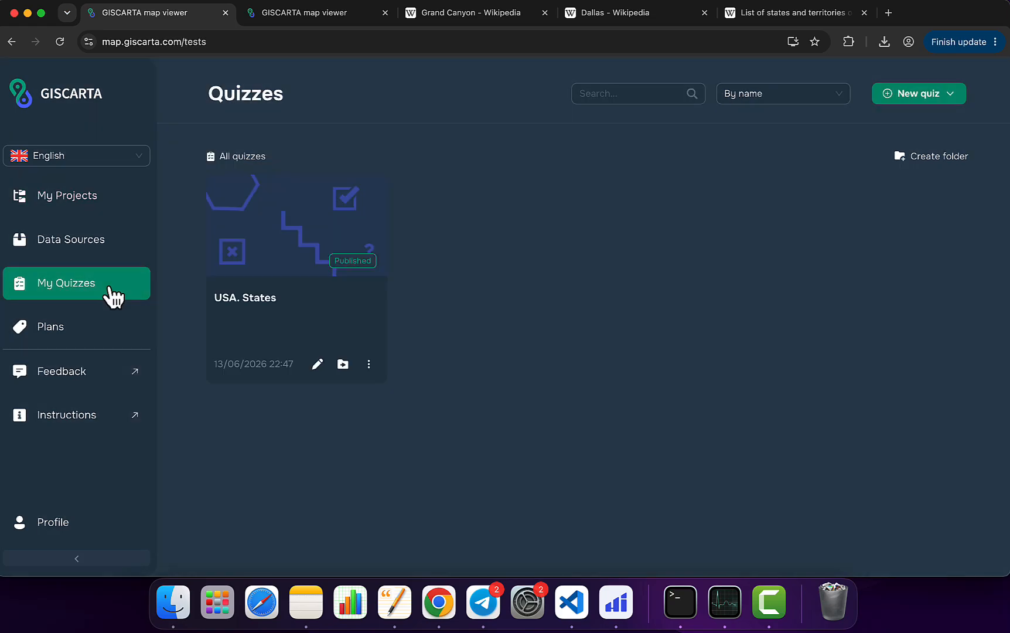
{"action": "left_click", "coordinate": [933, 100]}
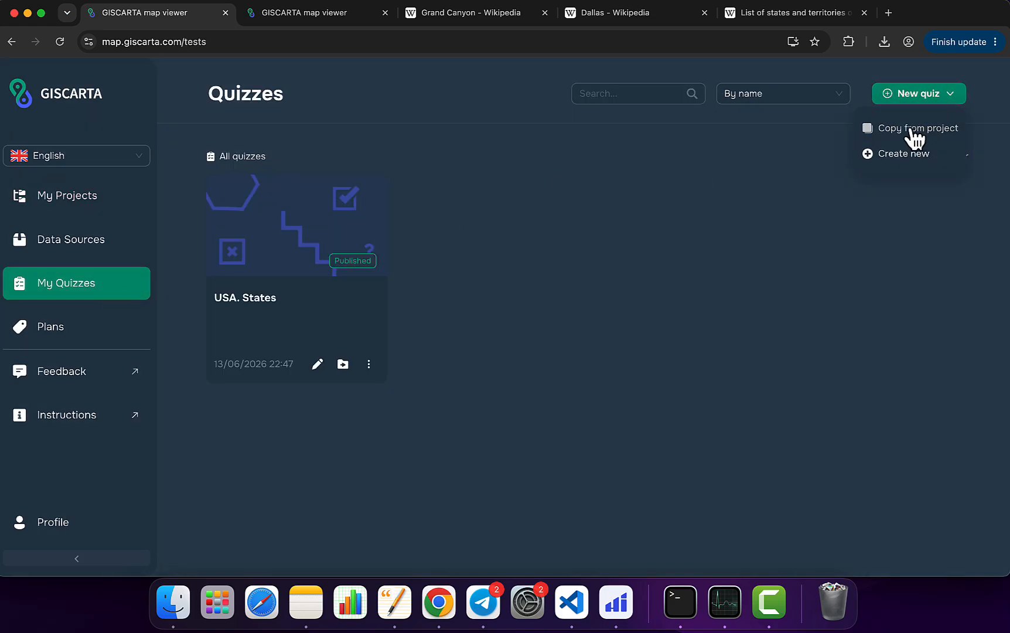
{"action": "left_click", "coordinate": [913, 130]}
{"action": "left_click", "coordinate": [354, 315]}
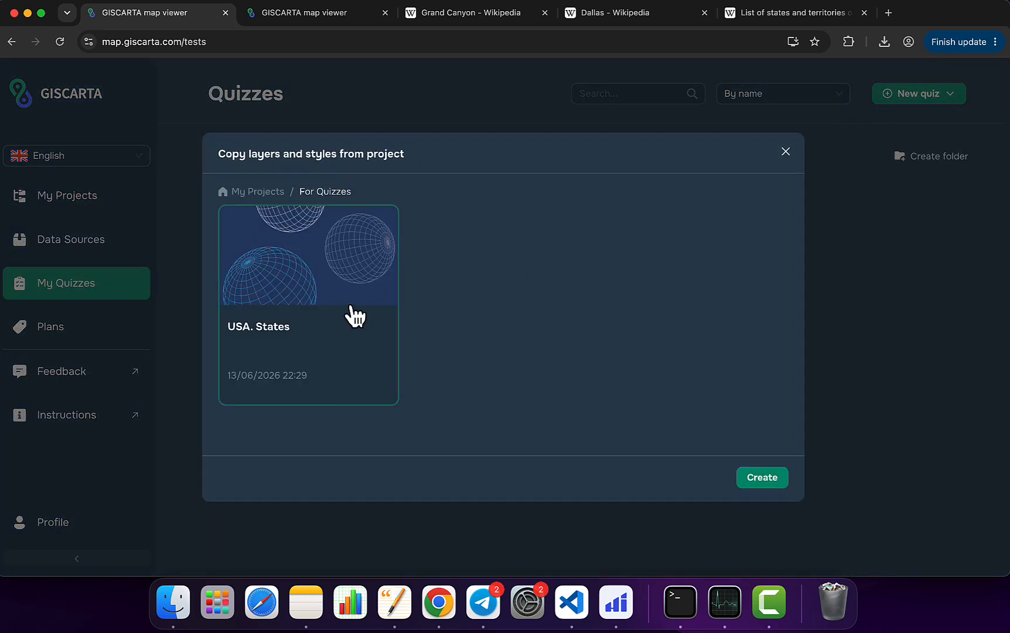
{"action": "left_click", "coordinate": [774, 480]}
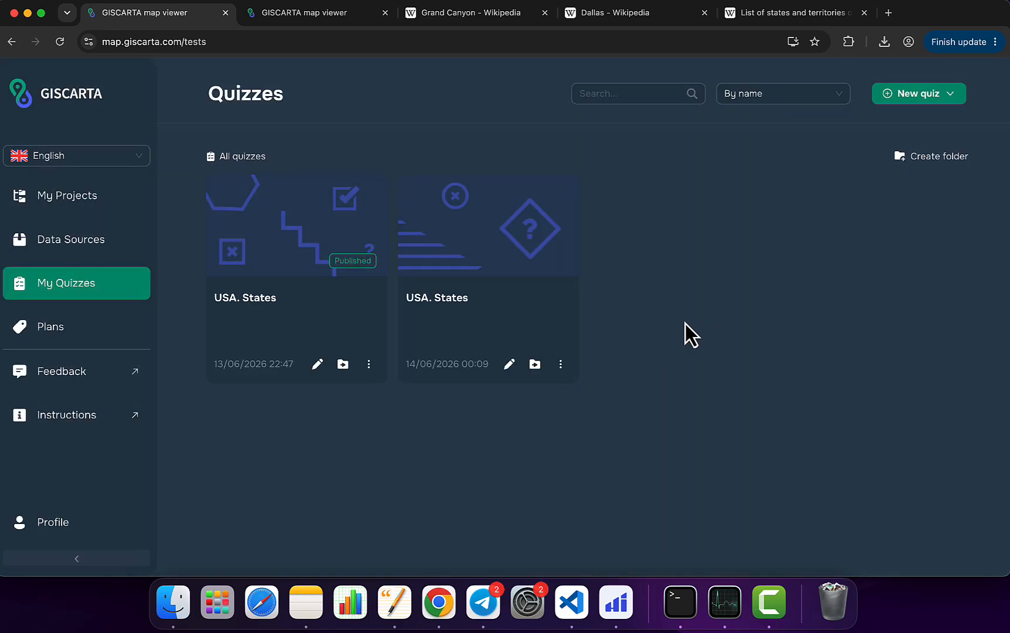
{"action": "left_click", "coordinate": [510, 364]}
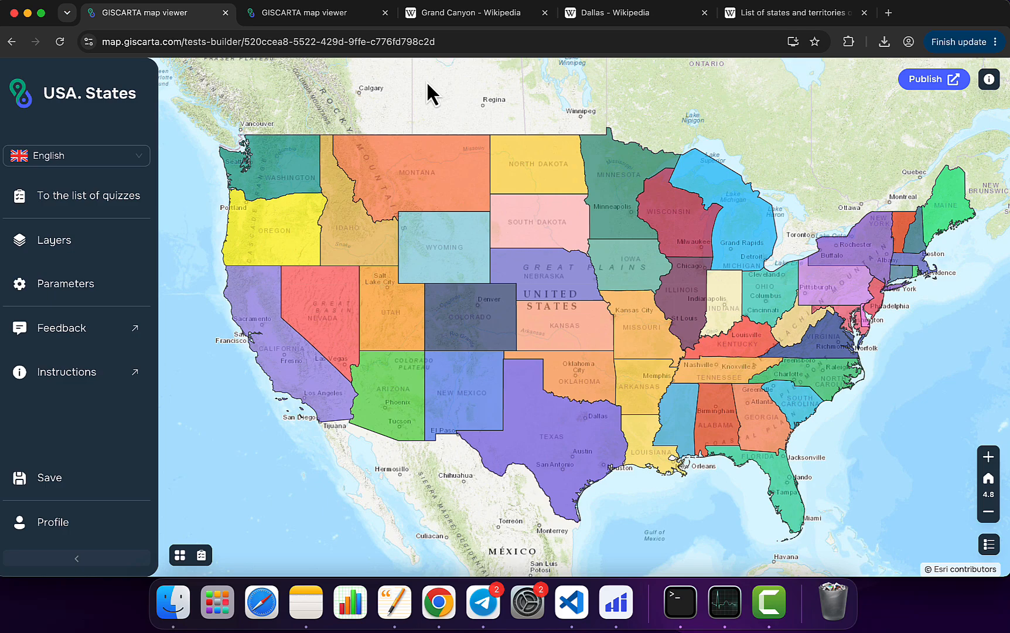
Step: Look at the project's layer list, then create a new quiz for the USA. States map
{"action": "left_click", "coordinate": [112, 241]}
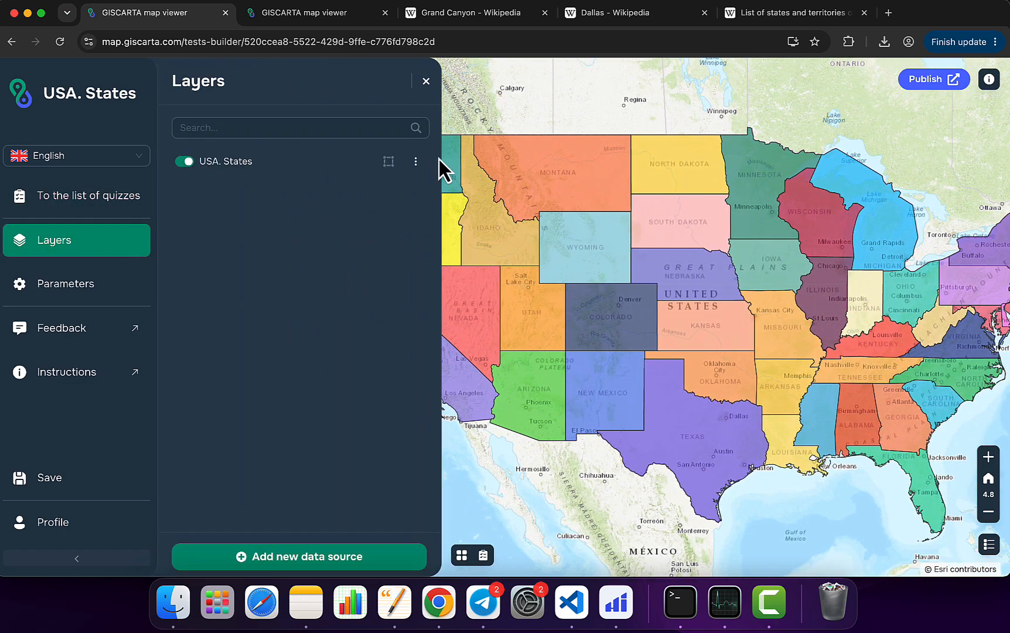
{"action": "left_click", "coordinate": [426, 81]}
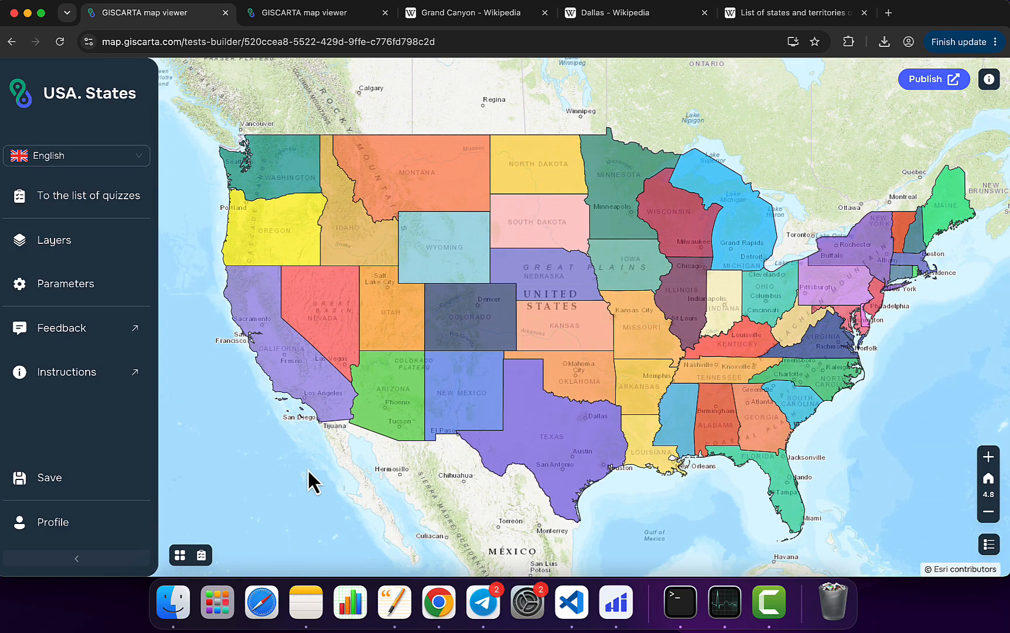
{"action": "left_click", "coordinate": [201, 555]}
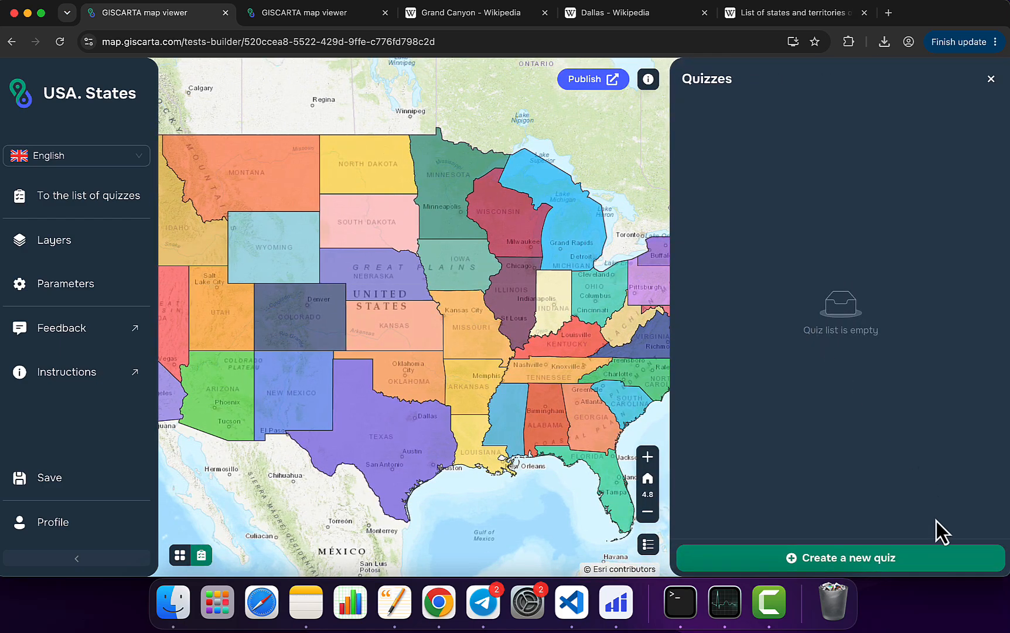
{"action": "left_click", "coordinate": [929, 558]}
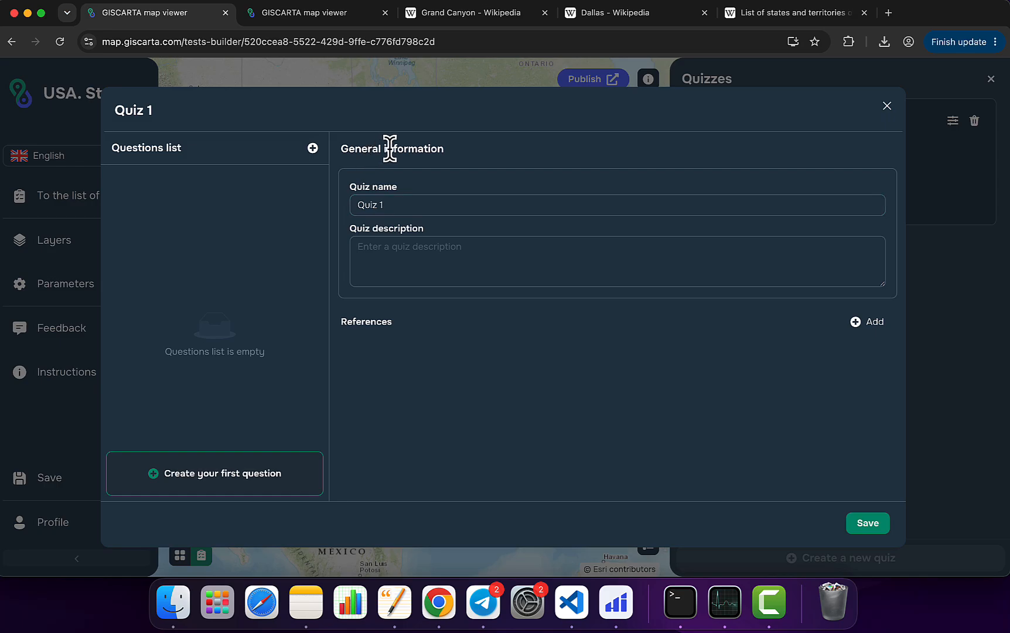
Step: Name the quiz "USA. States new" and enter the description "Answer some question"
{"action": "left_click", "coordinate": [462, 205]}
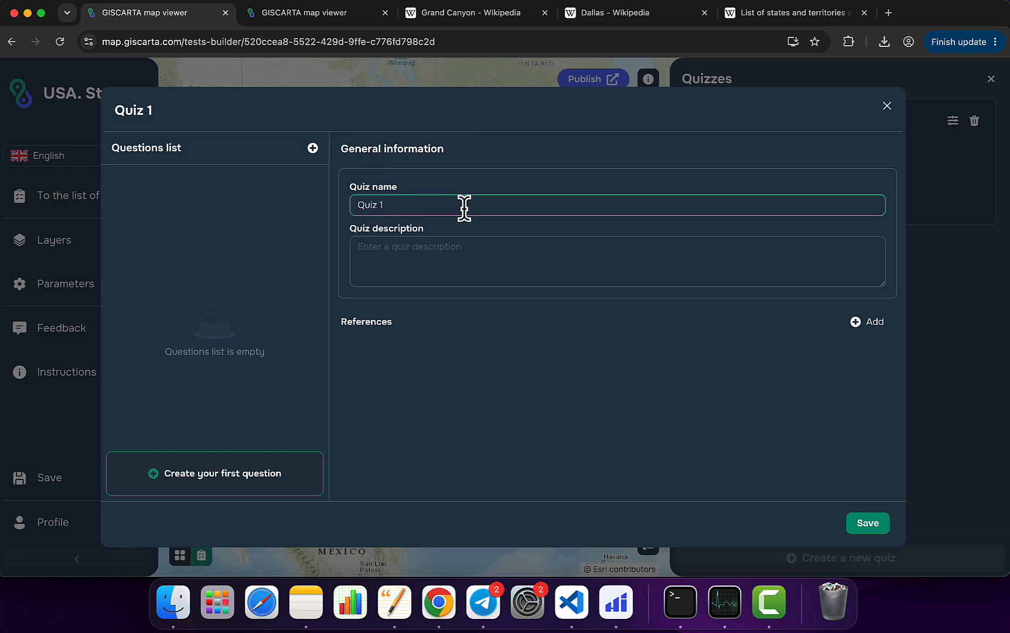
{"action": "key", "text": "super+a"}
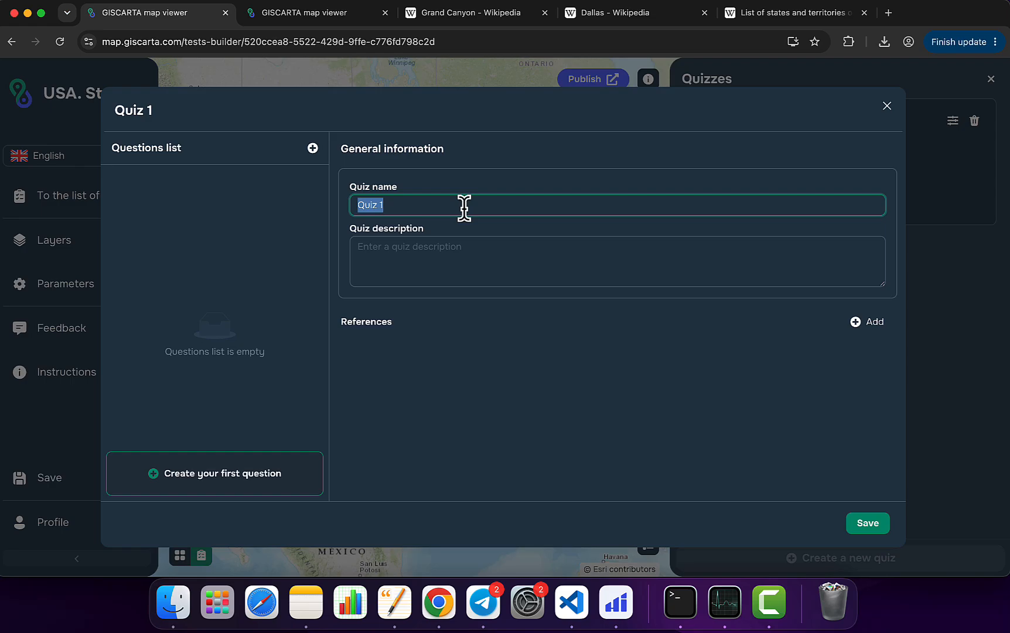
{"action": "type", "text": "USA. States new"}
{"action": "left_click", "coordinate": [467, 264]}
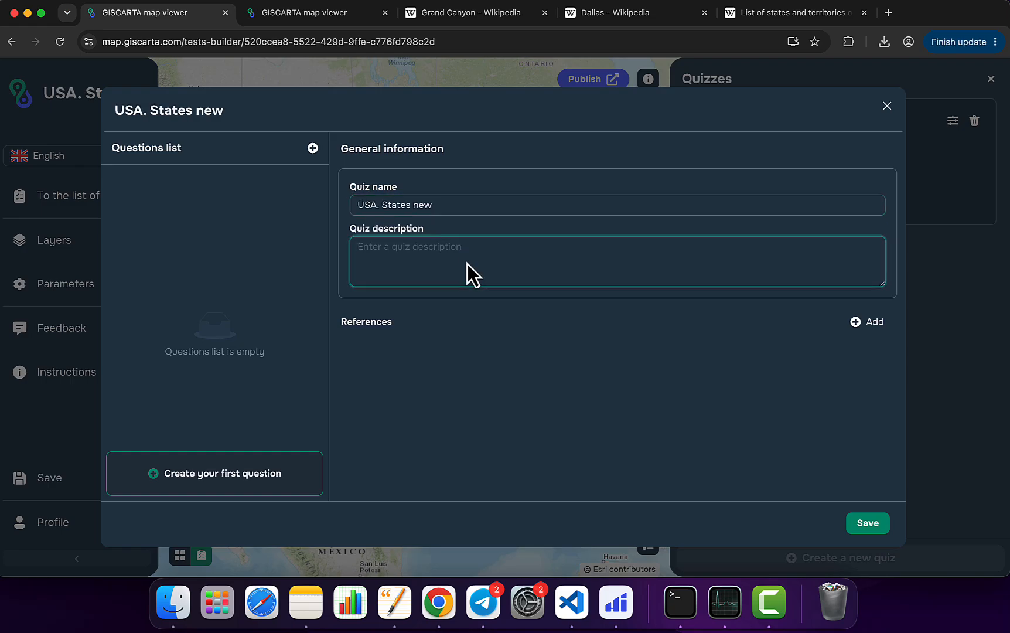
{"action": "type", "text": "Answer some question"}
{"action": "left_click", "coordinate": [589, 316]}
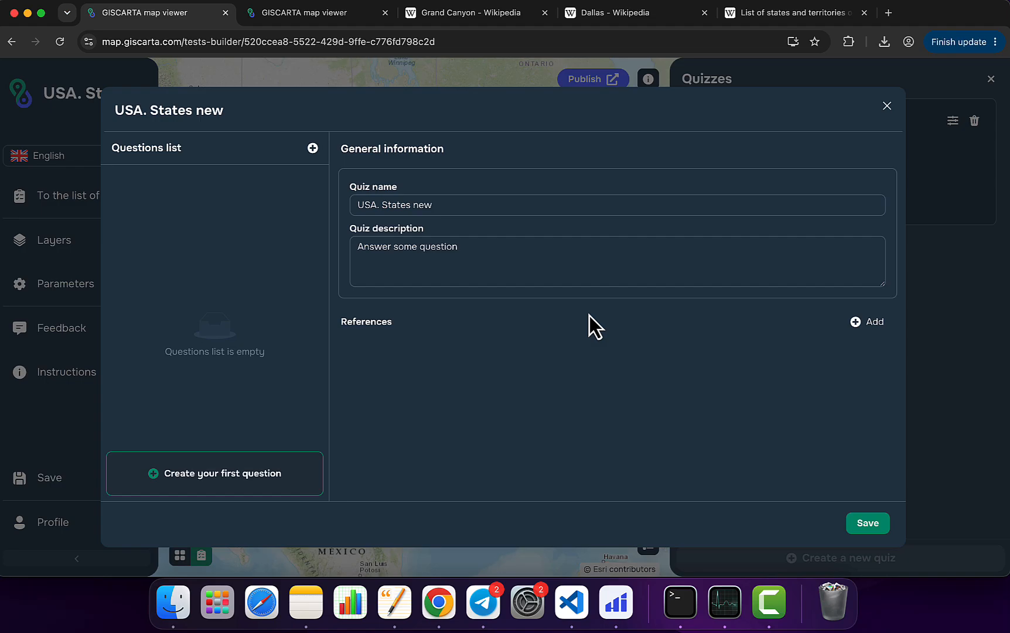
{"action": "left_click", "coordinate": [869, 323]}
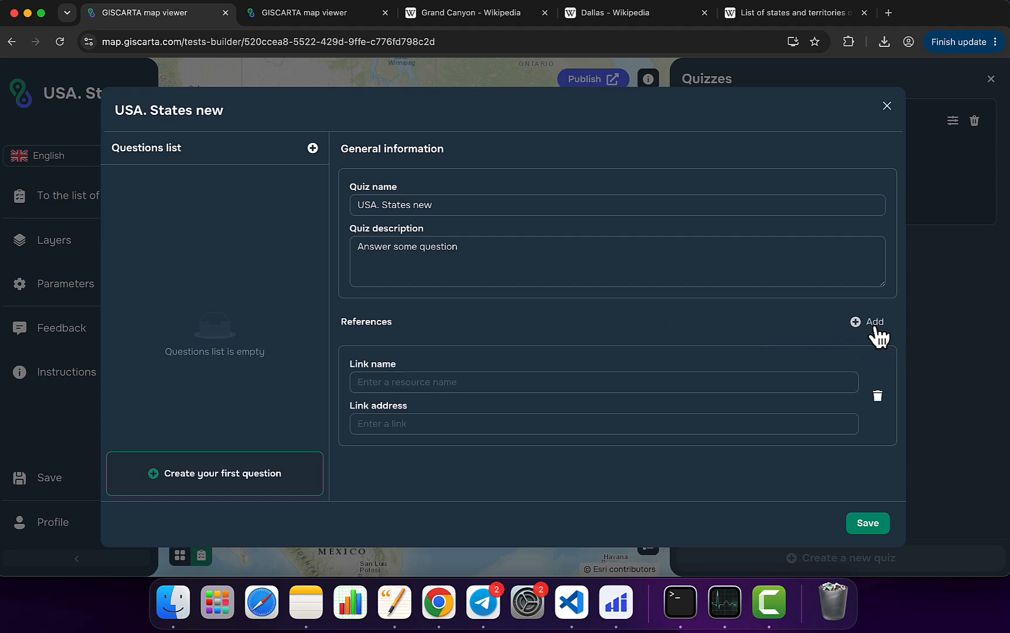
{"action": "left_click", "coordinate": [554, 383]}
{"action": "left_click", "coordinate": [479, 21]}
{"action": "left_click", "coordinate": [315, 45]}
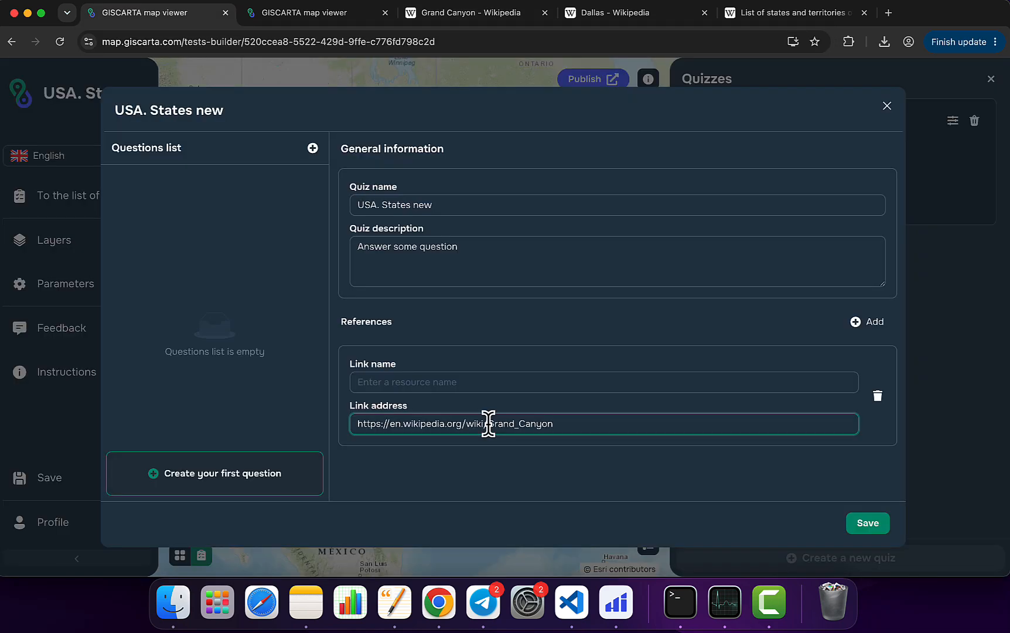
{"action": "left_click_drag", "start_coordinate": [489, 424], "coordinate": [575, 424]}
{"action": "left_click", "coordinate": [440, 381]}
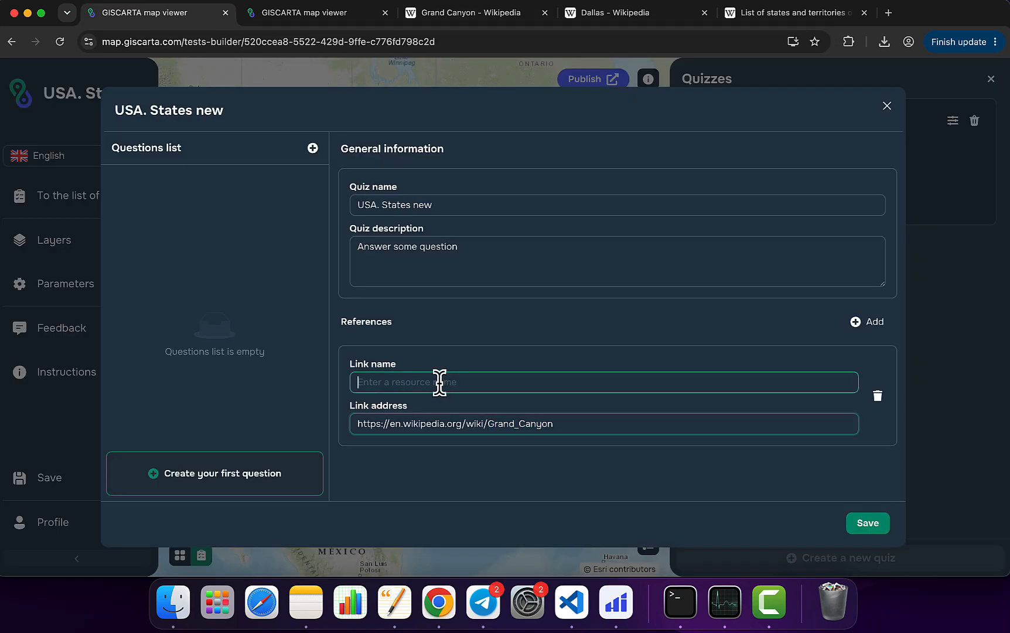
{"action": "type", "text": "Grand Canyon"}
{"action": "left_click", "coordinate": [874, 324]}
{"action": "scroll", "coordinate": [578, 361], "scroll_direction": "down", "scroll_amount": 2}
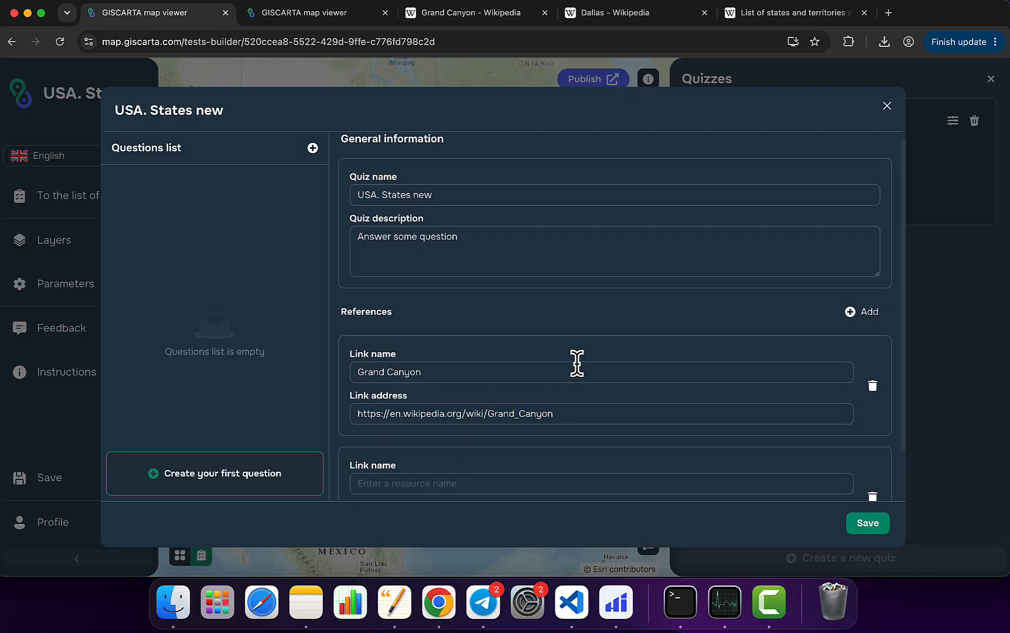
{"action": "left_click", "coordinate": [657, 18]}
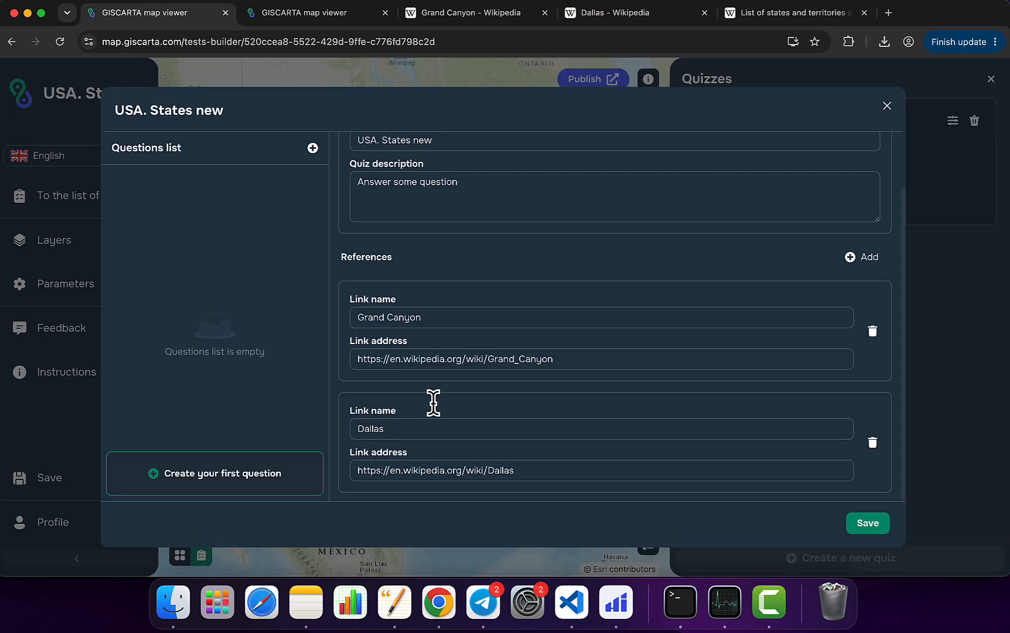
{"action": "scroll", "coordinate": [433, 403], "scroll_direction": "up", "scroll_amount": 2}
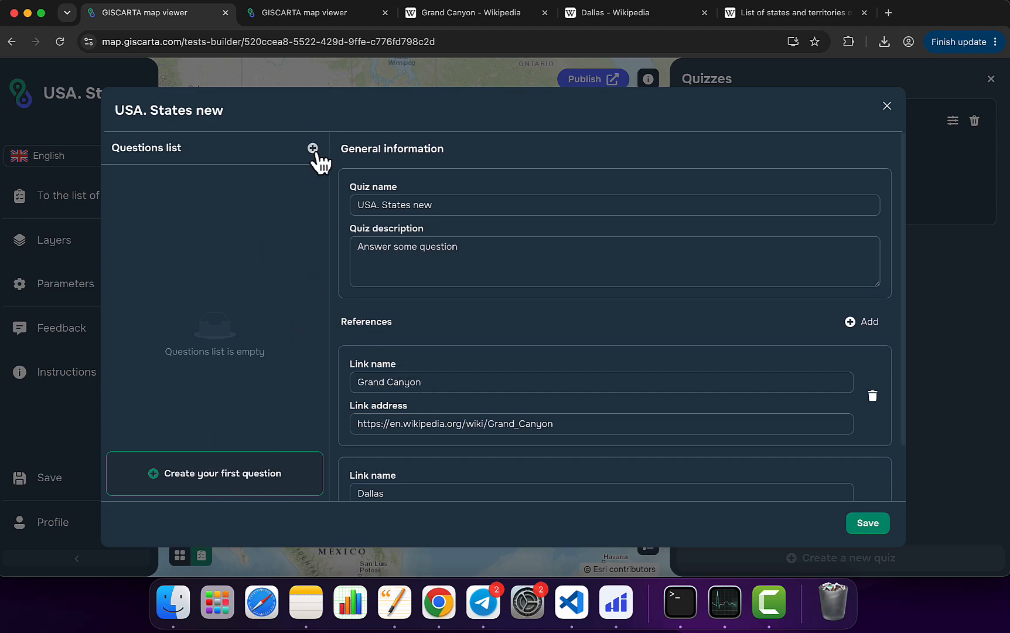
Step: Create the quiz's first question, review the quiz's general information, and reopen the question for editing
{"action": "left_click", "coordinate": [196, 475]}
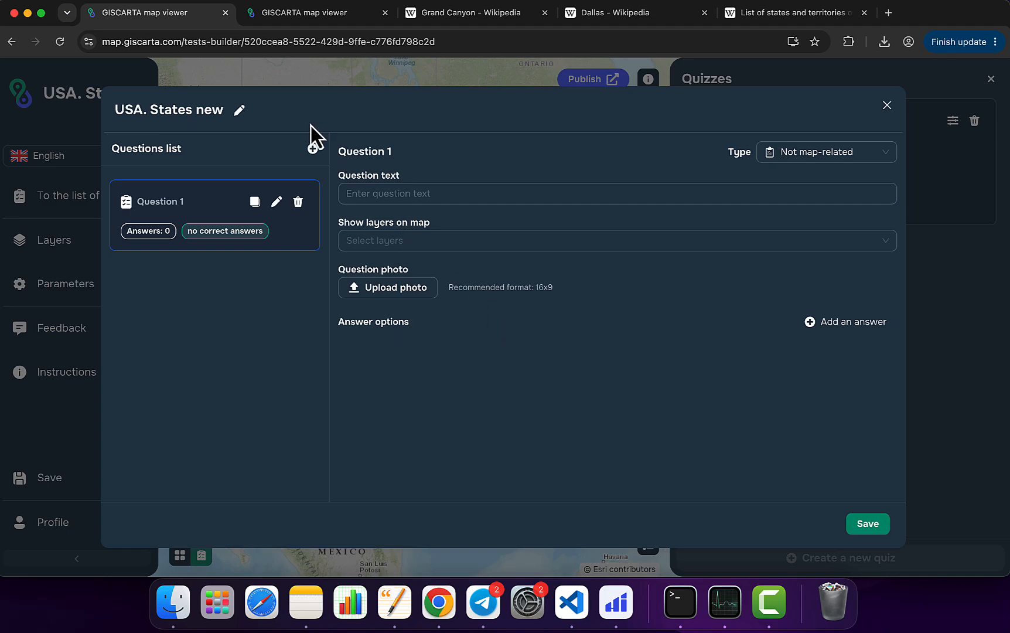
{"action": "left_click", "coordinate": [240, 112]}
{"action": "scroll", "coordinate": [528, 364], "scroll_direction": "down", "scroll_amount": 2}
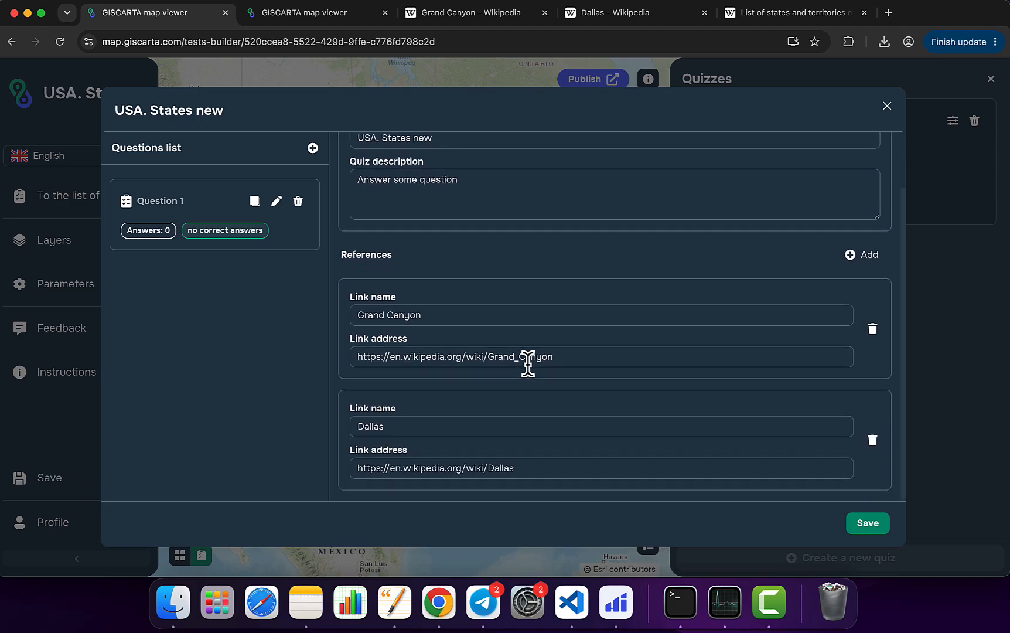
{"action": "scroll", "coordinate": [528, 363], "scroll_direction": "up", "scroll_amount": 2}
{"action": "left_click", "coordinate": [361, 257]}
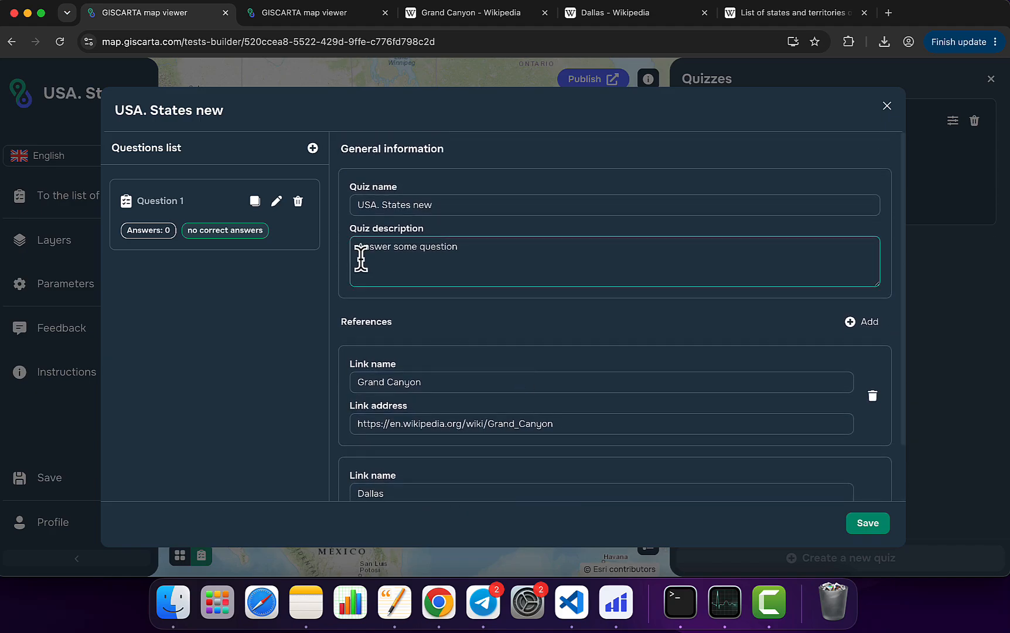
{"action": "left_click", "coordinate": [277, 203]}
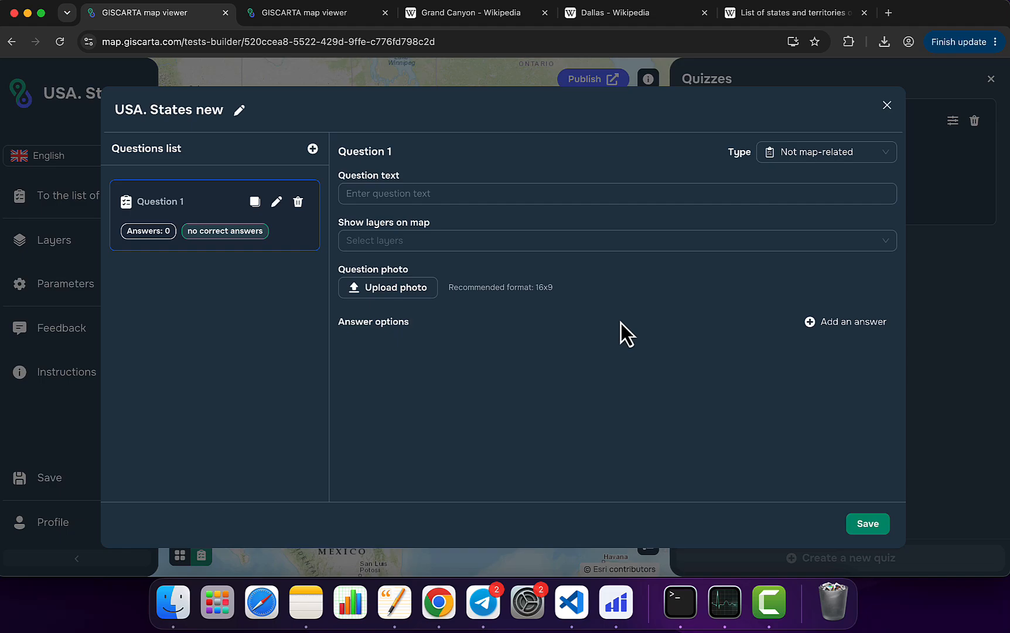
Step: Make question 1 map-related with the text "Where is Dallas?" and show the USA. States layer on its map
{"action": "left_click", "coordinate": [837, 156]}
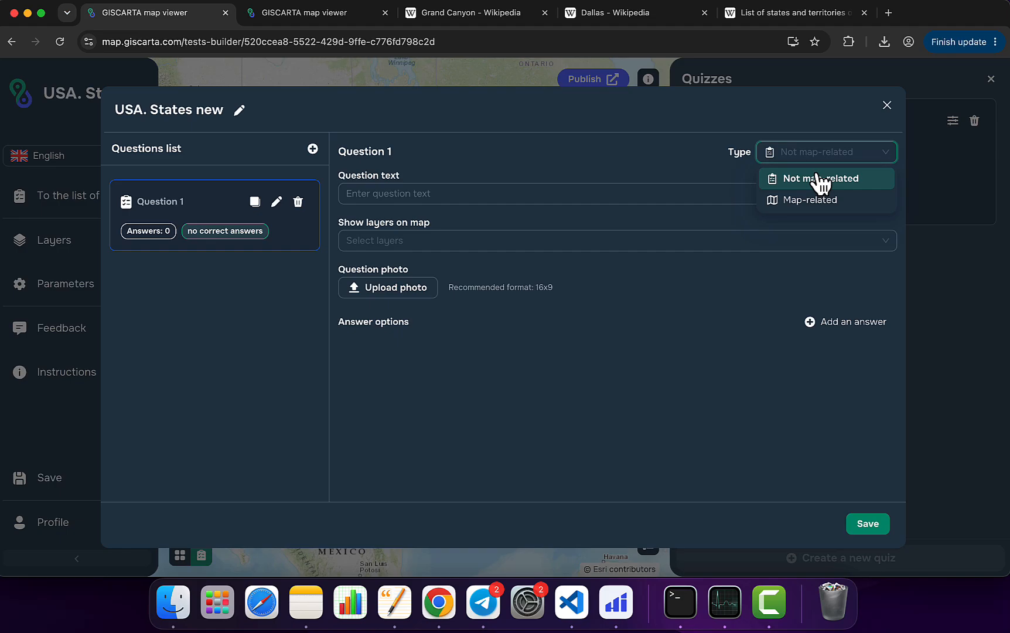
{"action": "left_click", "coordinate": [853, 201]}
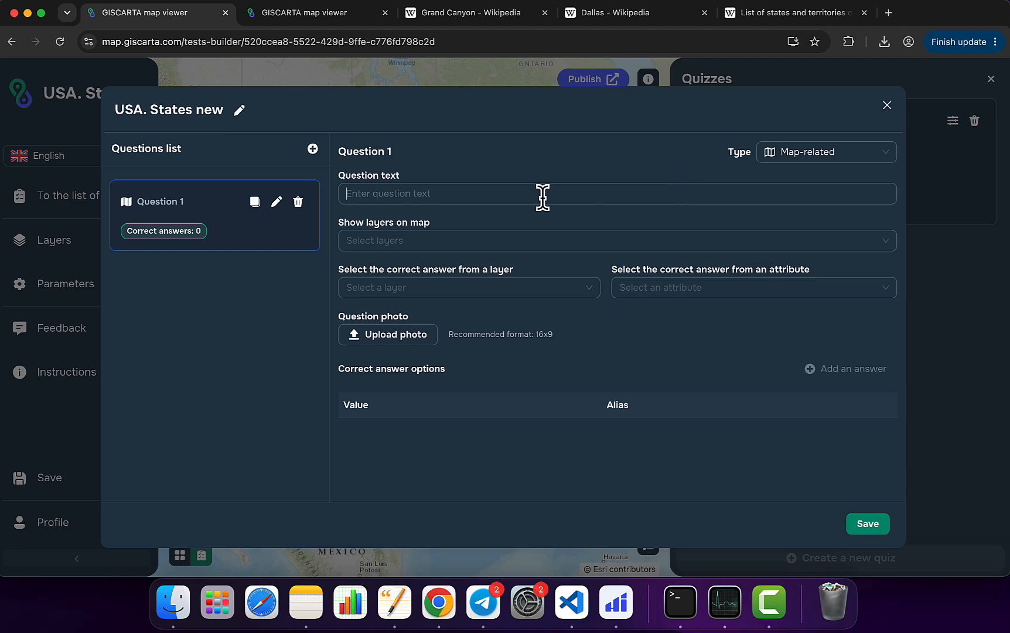
{"action": "type", "text": "Where is Dallas?"}
{"action": "left_click", "coordinate": [478, 240]}
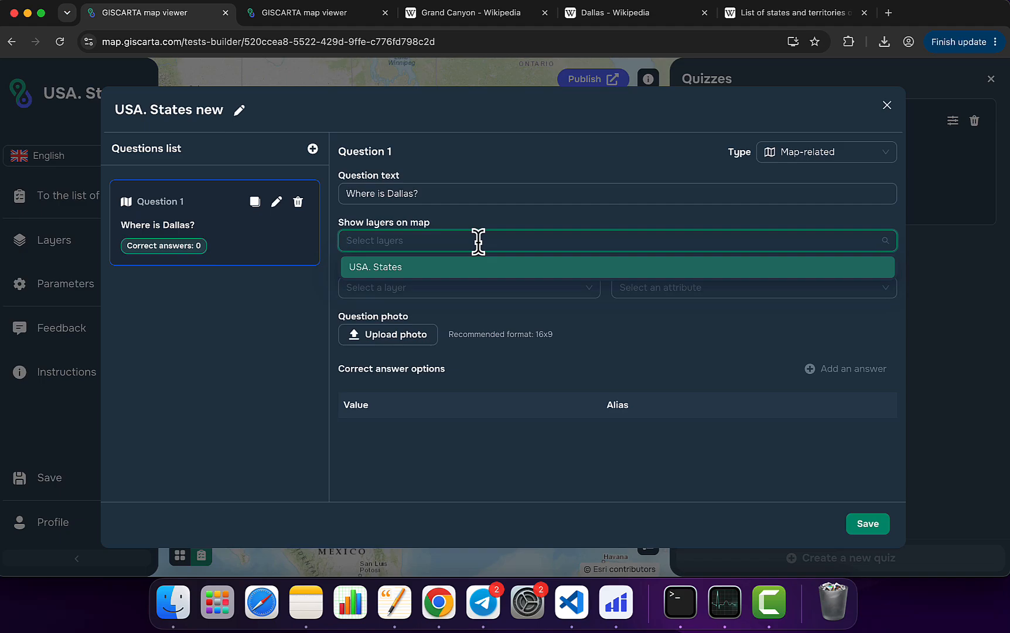
{"action": "left_click", "coordinate": [476, 273]}
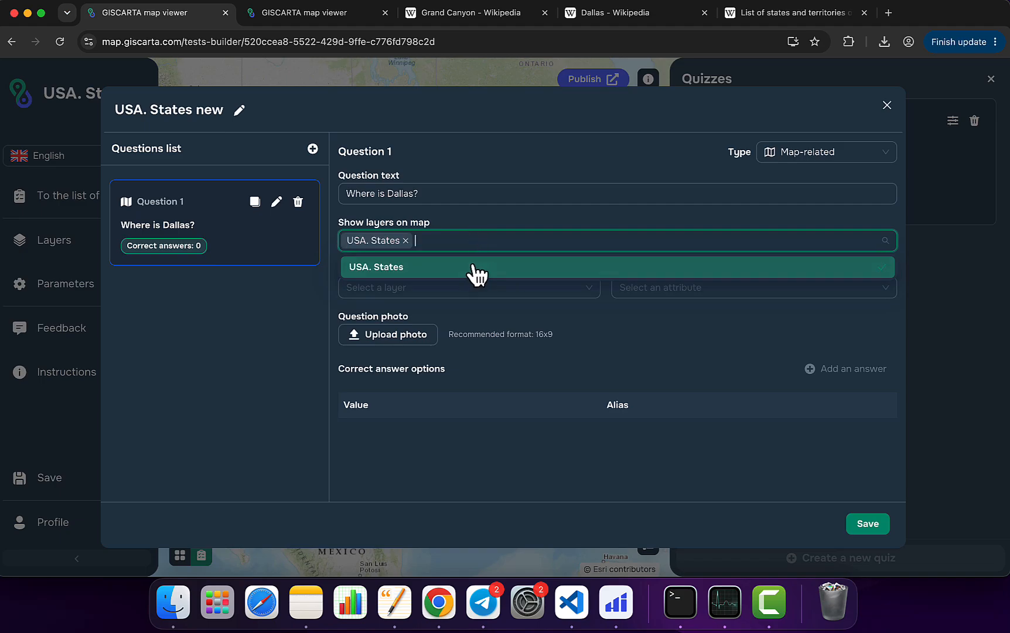
{"action": "left_click", "coordinate": [516, 314]}
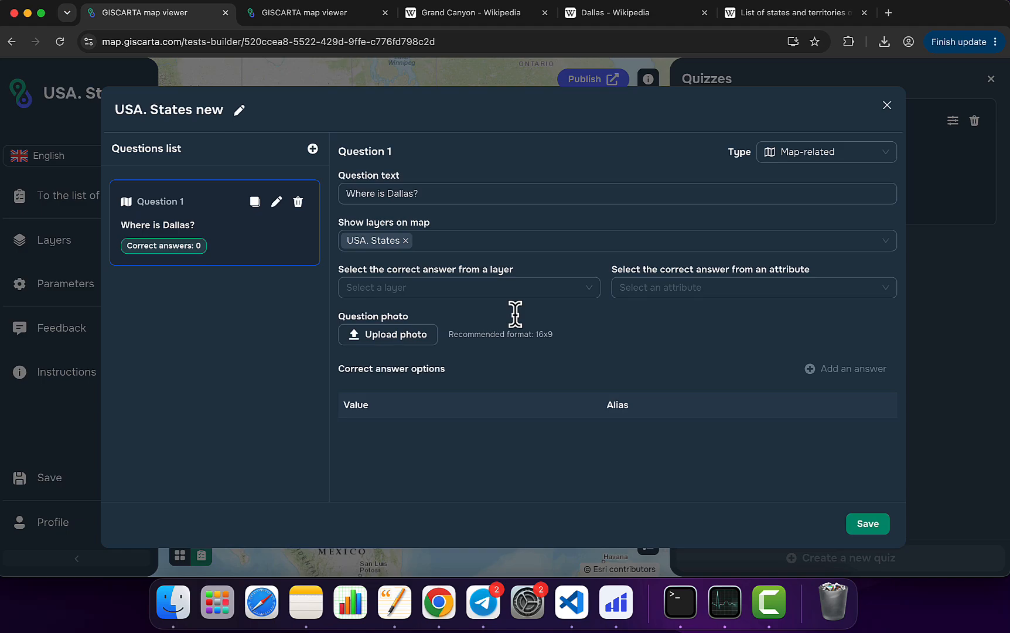
Step: Take the correct answer from the name attribute of the USA. States layer and add an empty correct answer option
{"action": "left_click", "coordinate": [469, 289]}
{"action": "left_click", "coordinate": [400, 312]}
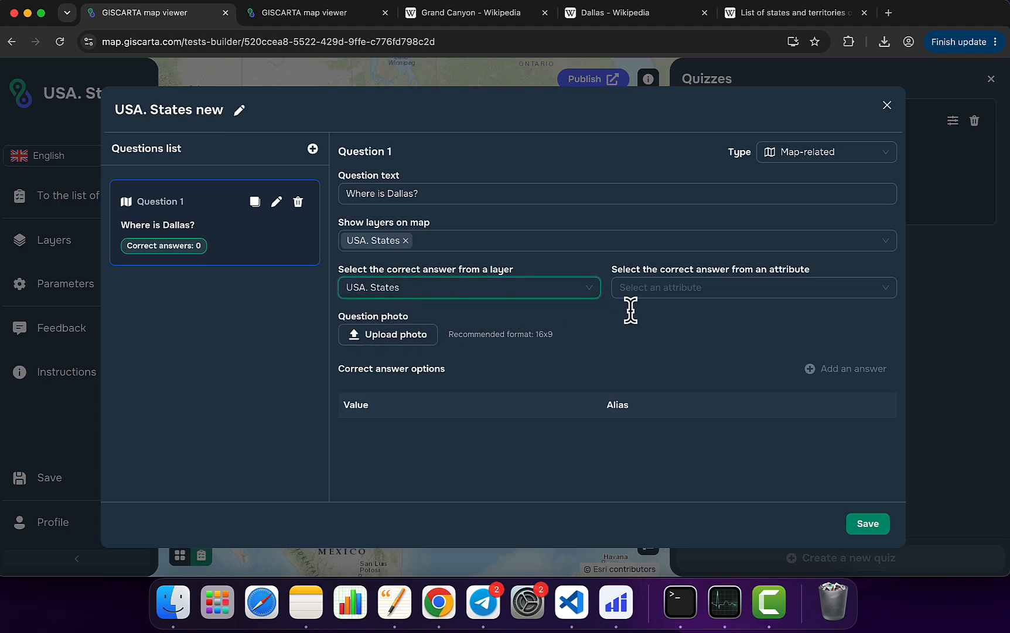
{"action": "left_click", "coordinate": [701, 293]}
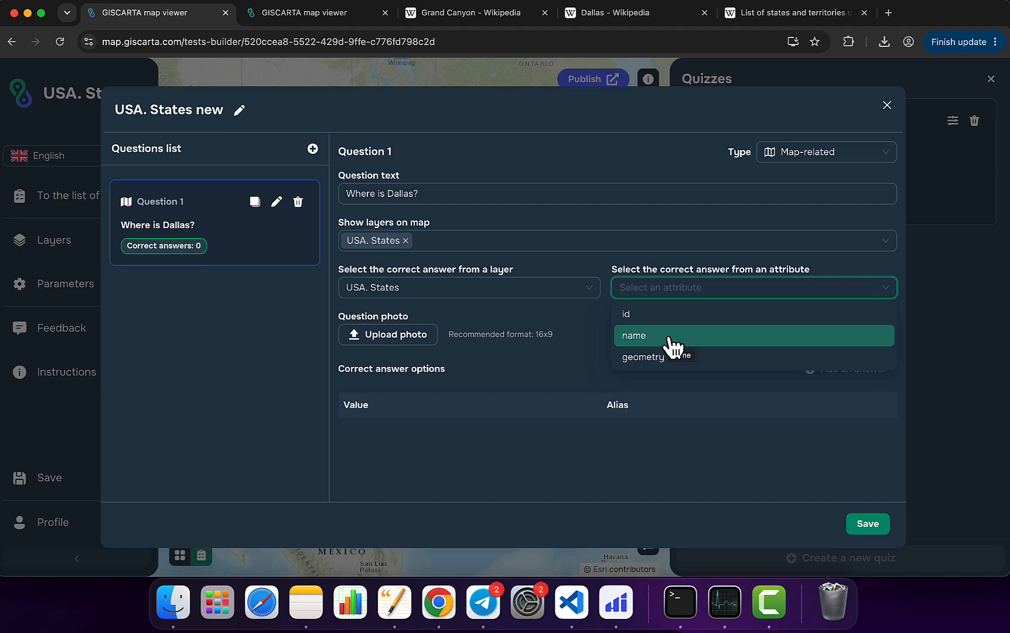
{"action": "left_click", "coordinate": [672, 339]}
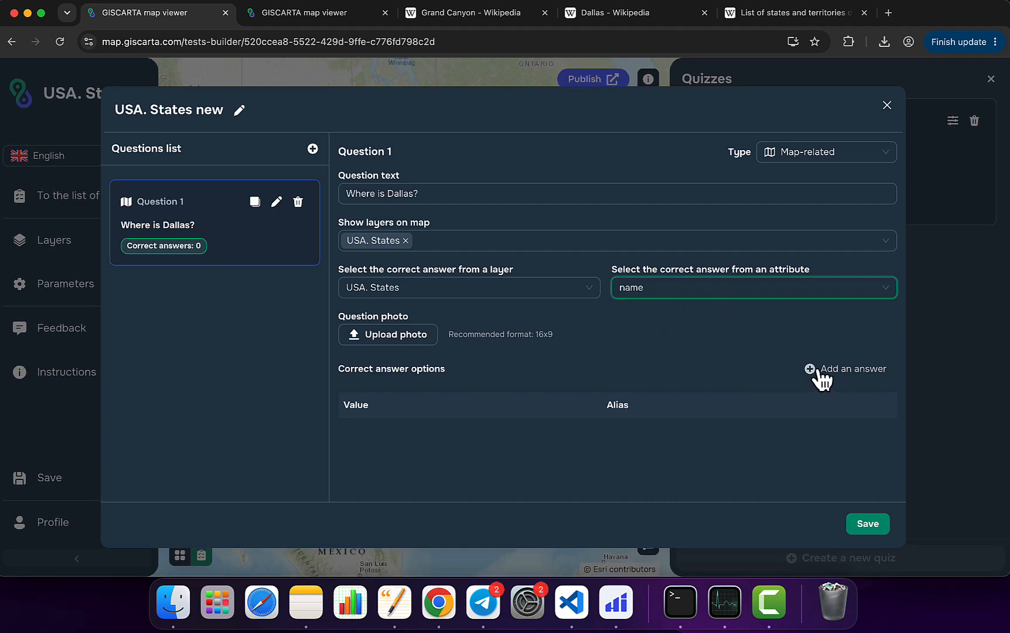
{"action": "left_click", "coordinate": [848, 379]}
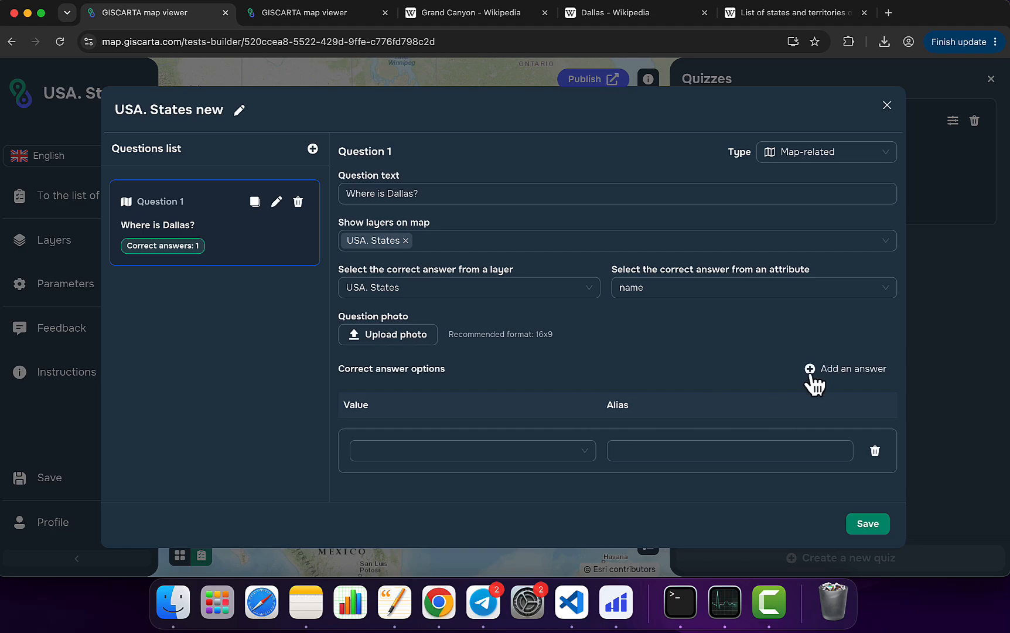
{"action": "left_click", "coordinate": [838, 381]}
{"action": "scroll", "coordinate": [733, 419], "scroll_direction": "down", "scroll_amount": 2}
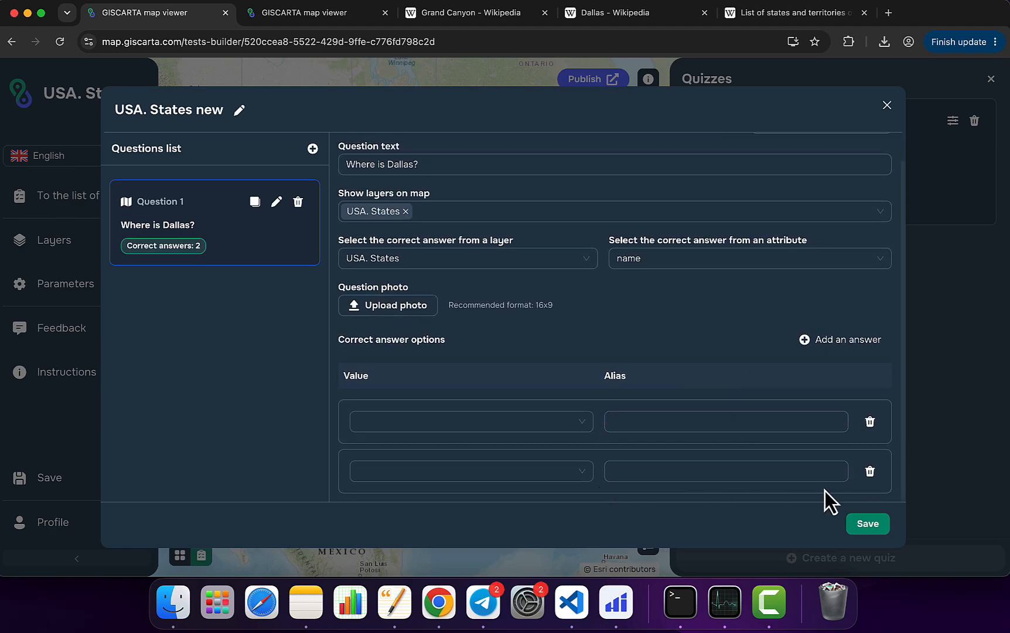
{"action": "left_click", "coordinate": [870, 472]}
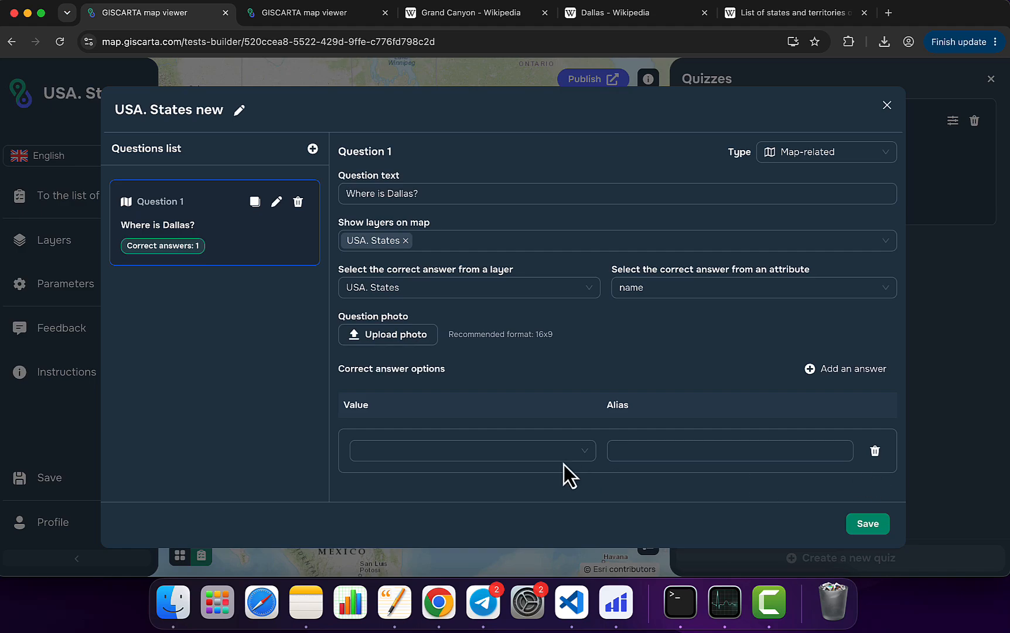
Step: Set the correct answer's value to Texas with the alias Texas
{"action": "left_click", "coordinate": [480, 453]}
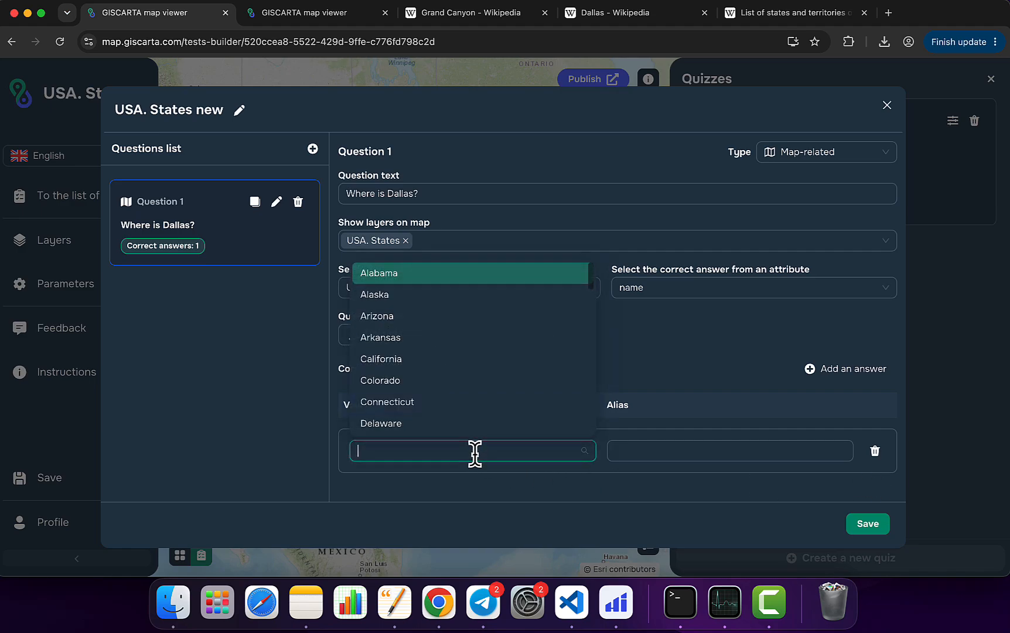
{"action": "type", "text": "tex"}
{"action": "left_click", "coordinate": [407, 426]}
{"action": "left_click", "coordinate": [672, 453]}
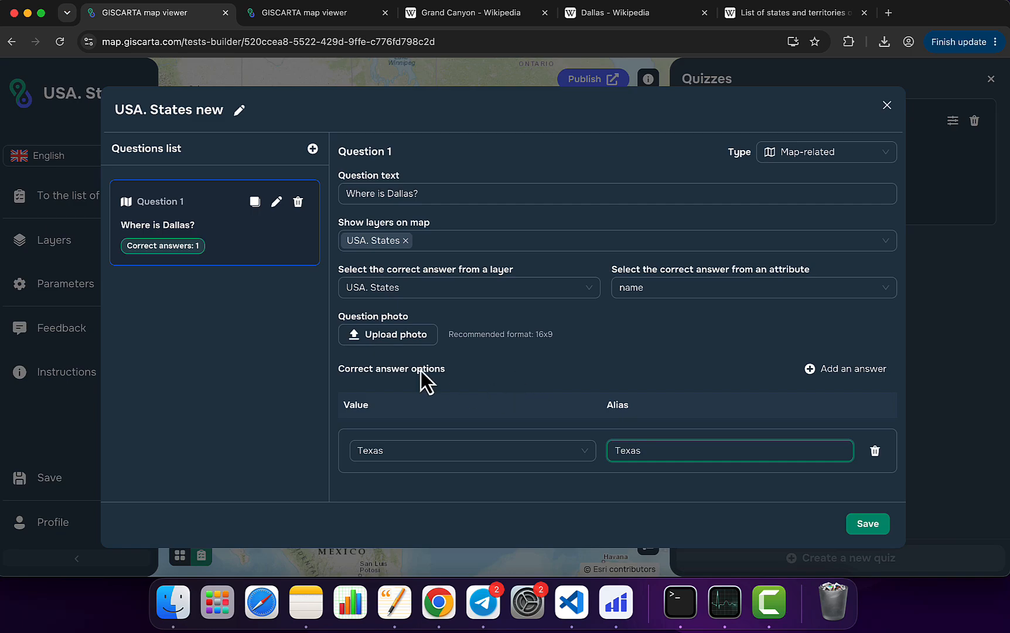
Step: Add a second question of type Not map-related with the text "Where is Grand Canyon?"
{"action": "left_click", "coordinate": [313, 149]}
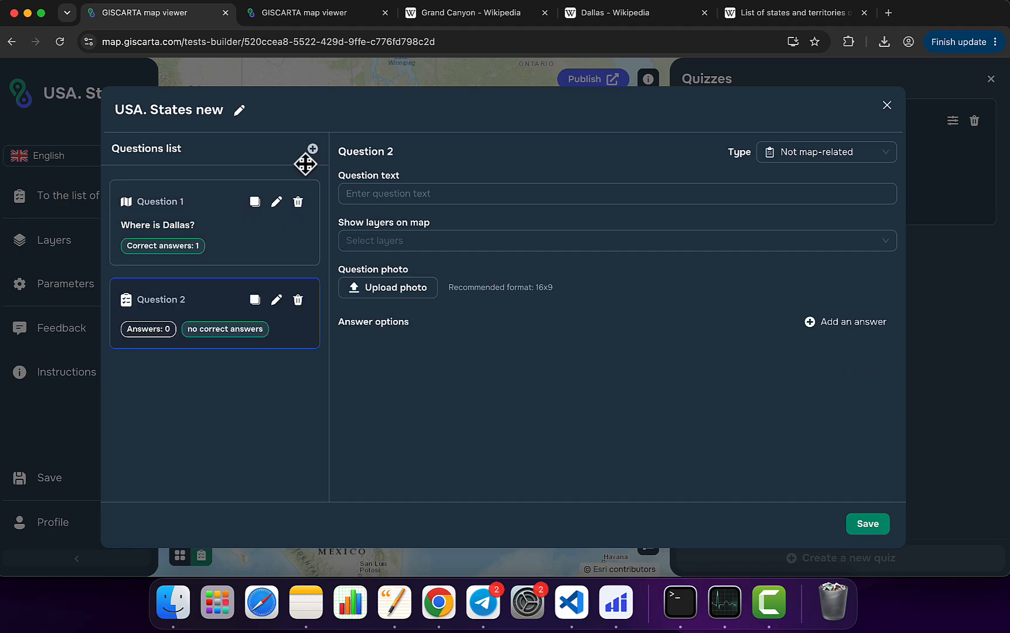
{"action": "left_click", "coordinate": [820, 155]}
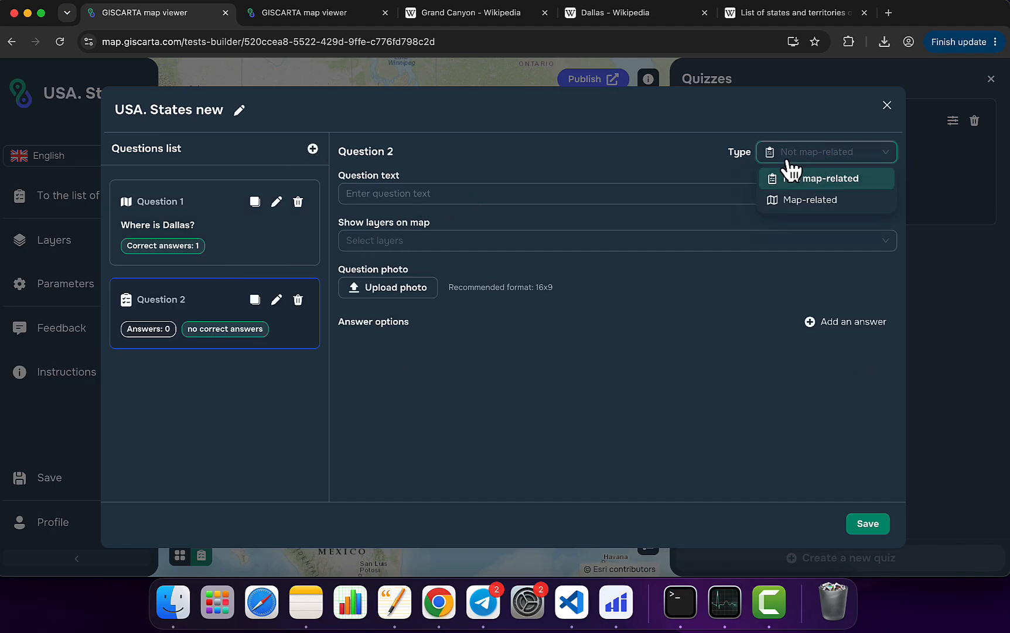
{"action": "left_click", "coordinate": [832, 177]}
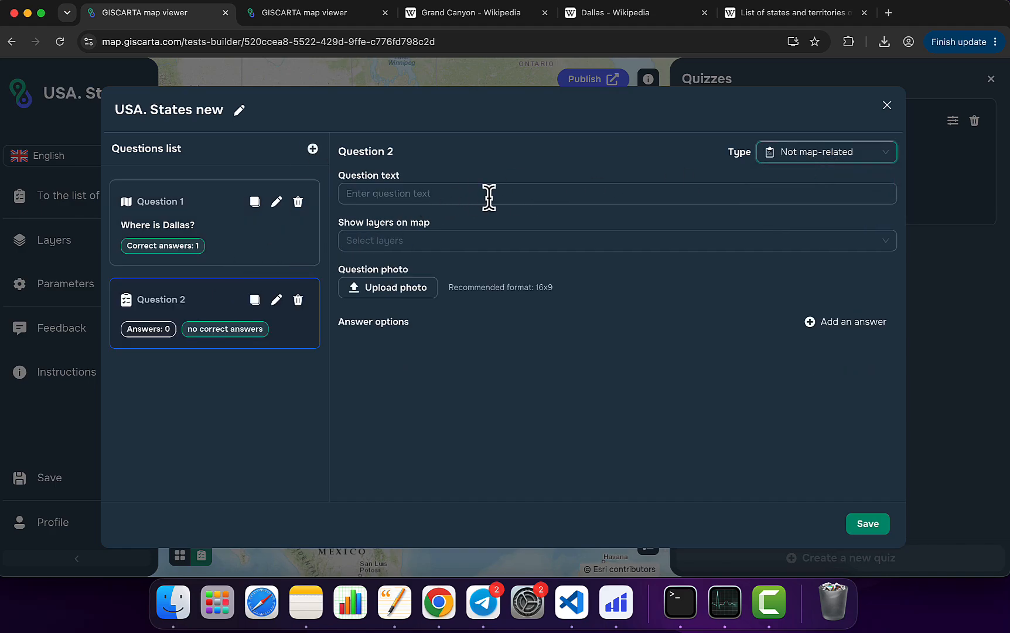
{"action": "left_click", "coordinate": [489, 194]}
{"action": "type", "text": "Where is Grand Canyon?"}
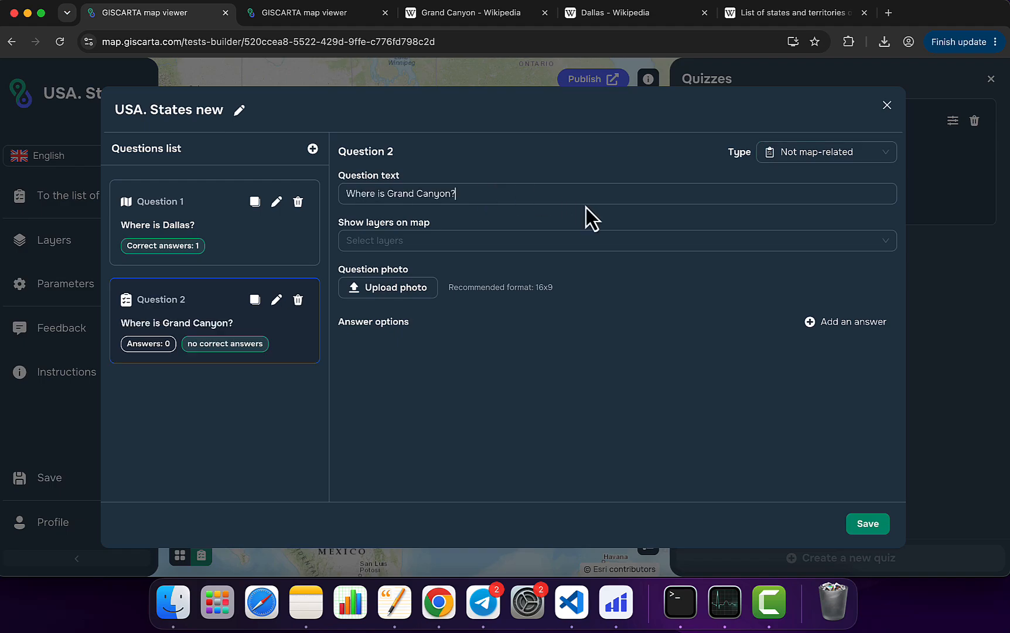
Step: Upload Canyon.jpeg as the photo for question 2
{"action": "left_click", "coordinate": [482, 242]}
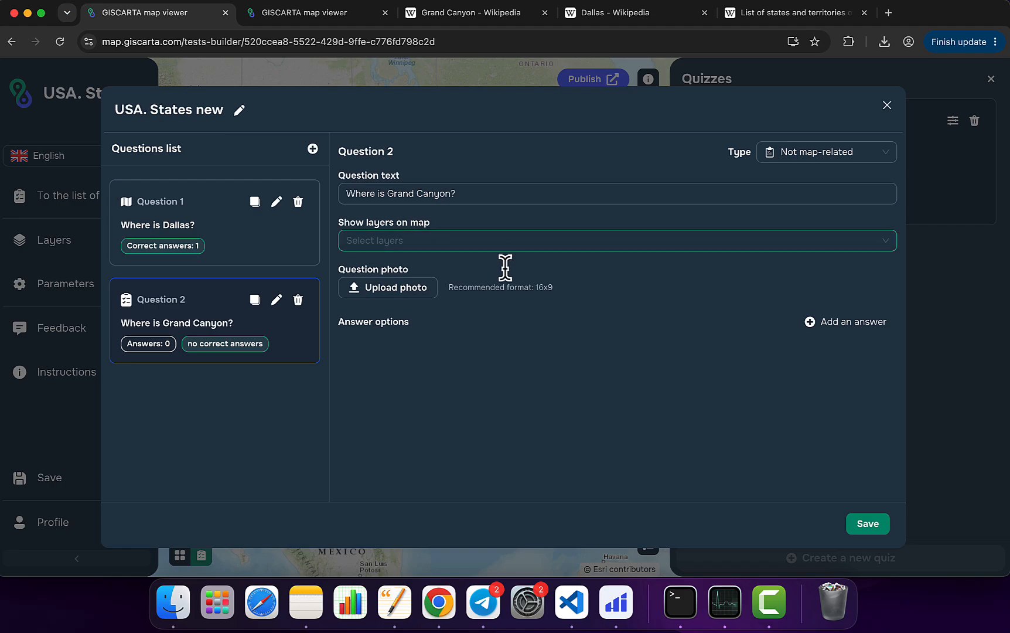
{"action": "left_click", "coordinate": [406, 291]}
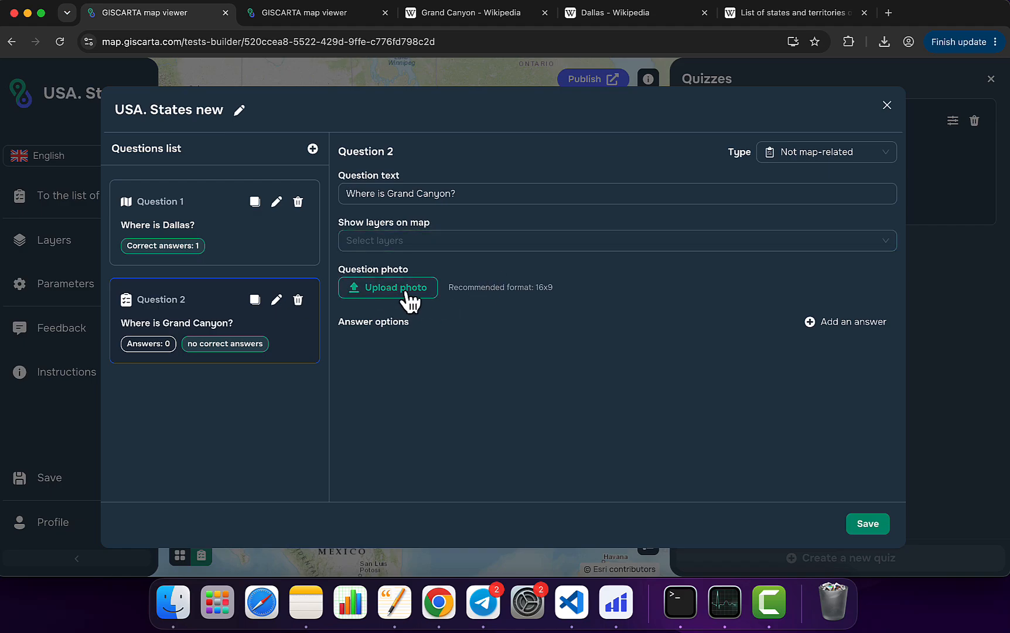
{"action": "double_click", "coordinate": [399, 209]}
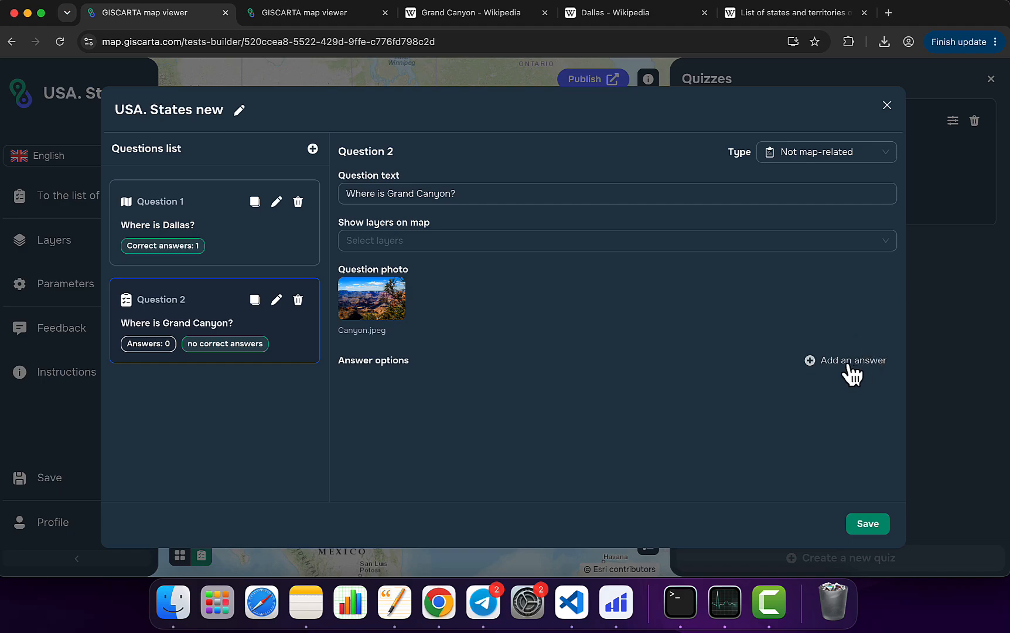
Step: Add the answer options Arizona, Texas and Iowa to question 2 and mark only Arizona as correct
{"action": "left_click", "coordinate": [853, 361]}
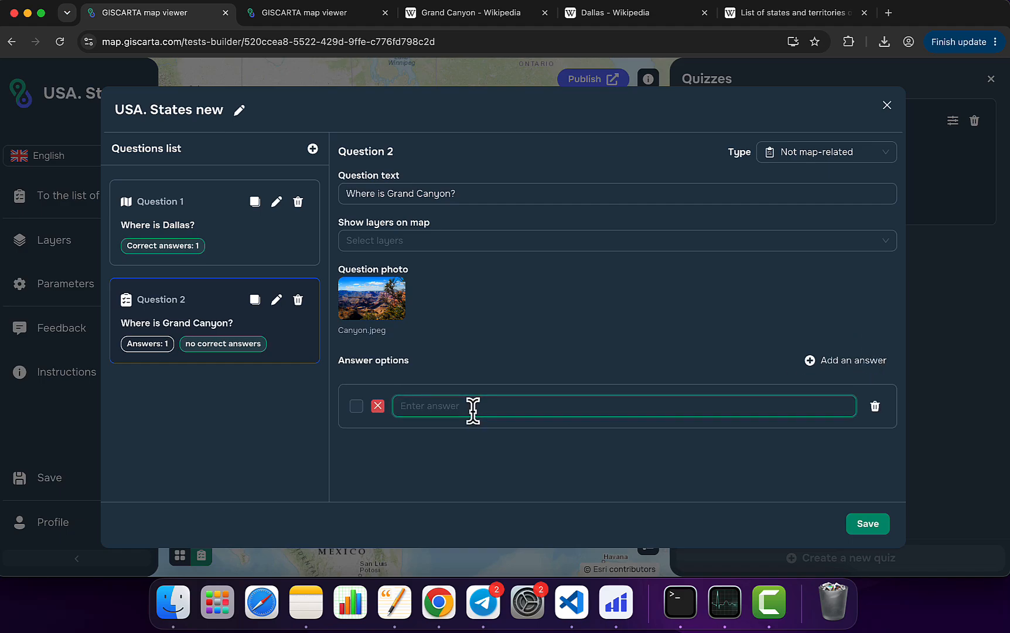
{"action": "type", "text": "Arizona"}
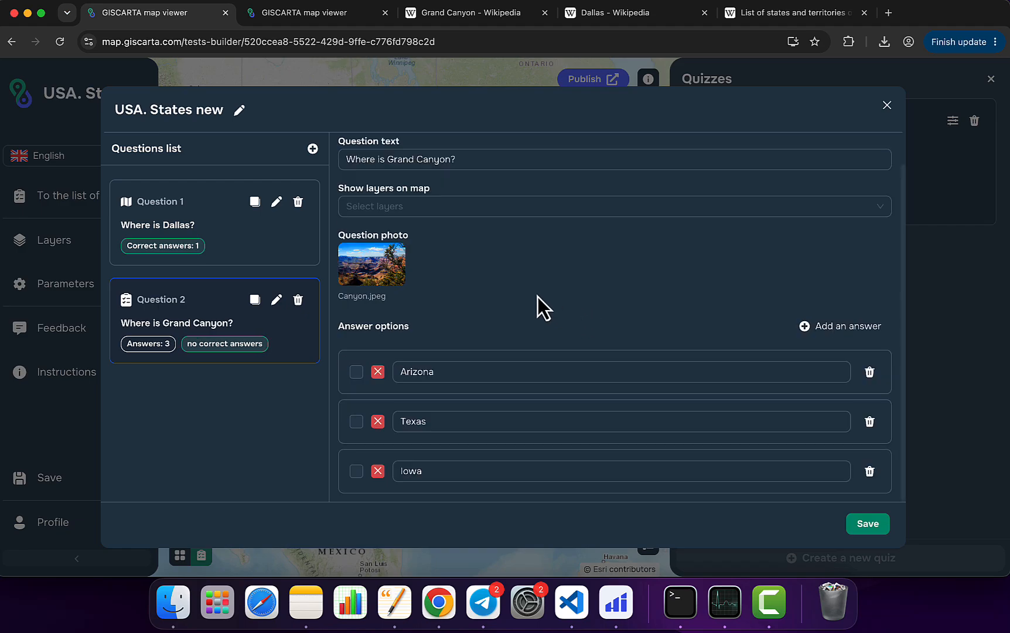
{"action": "left_click", "coordinate": [357, 373]}
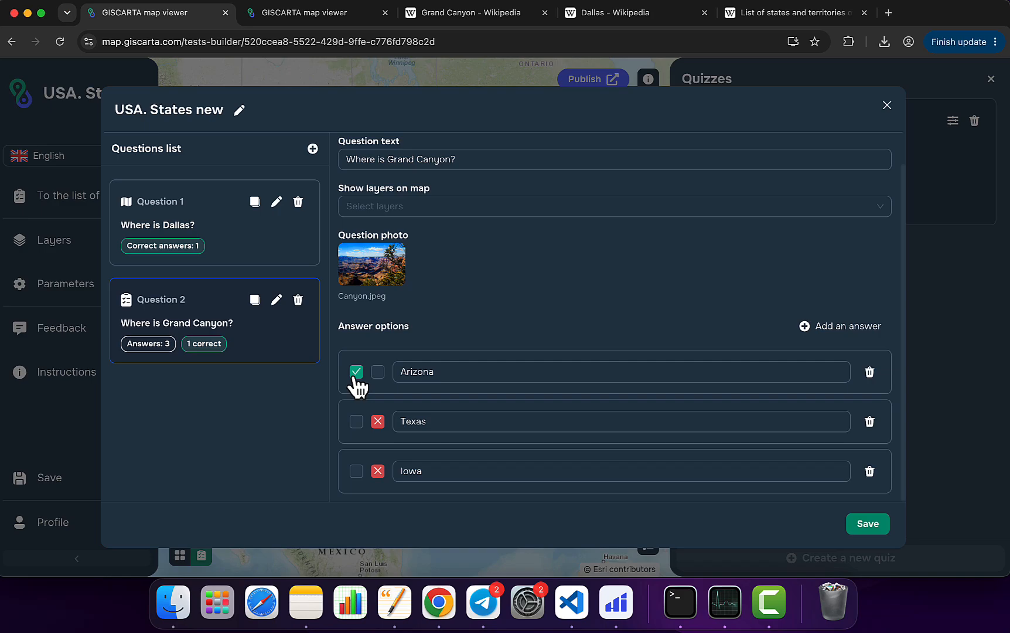
{"action": "left_click", "coordinate": [356, 423]}
{"action": "left_click", "coordinate": [379, 422]}
{"action": "scroll", "coordinate": [600, 280], "scroll_direction": "up", "scroll_amount": 2}
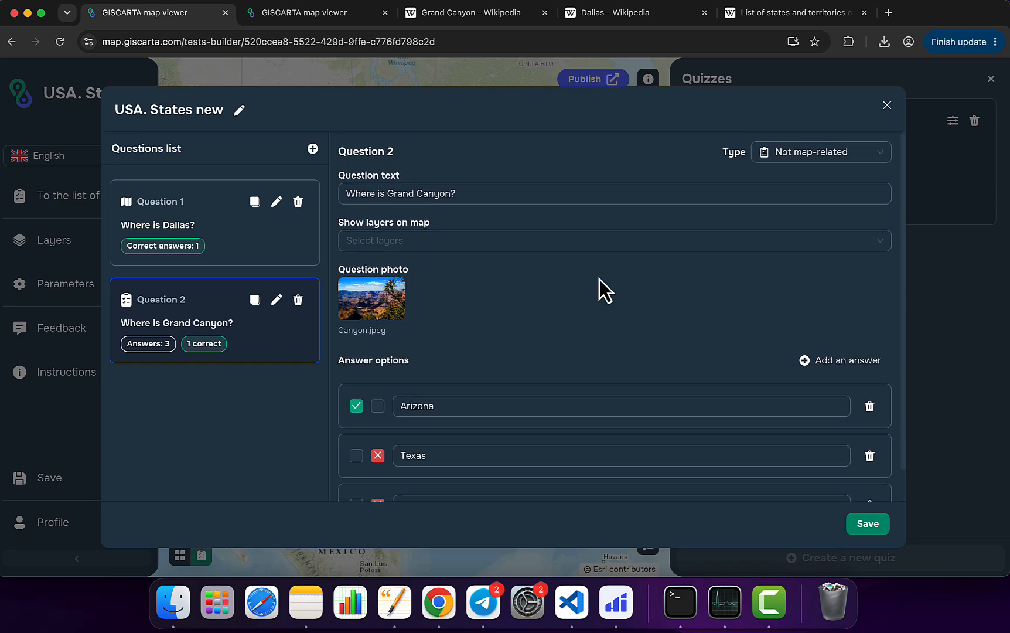
Step: Save the USA. States new quiz with its two questions and save the project
{"action": "left_click", "coordinate": [869, 523]}
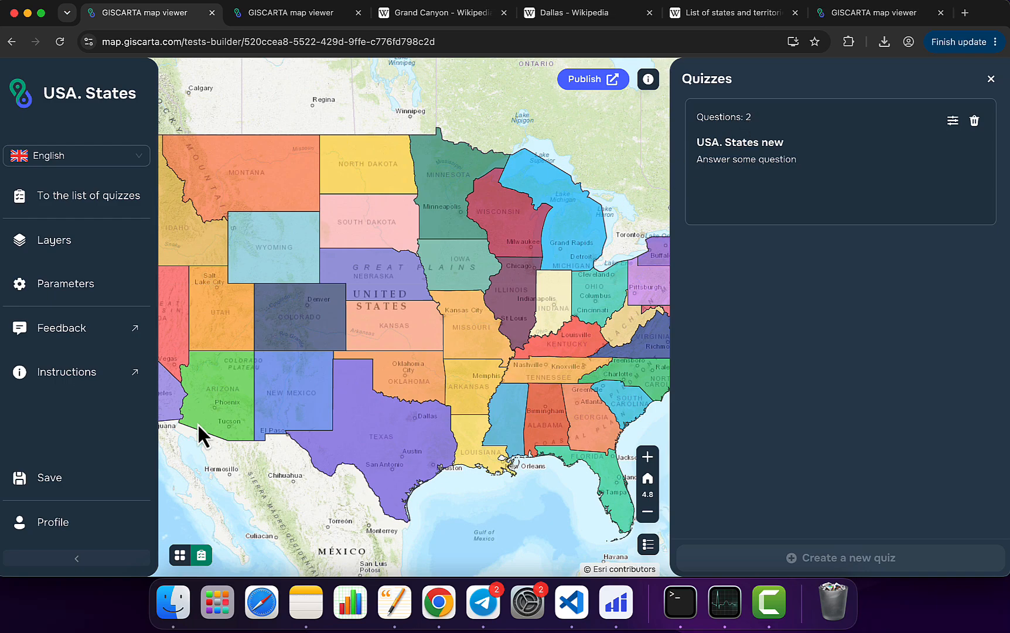
{"action": "left_click", "coordinate": [98, 482]}
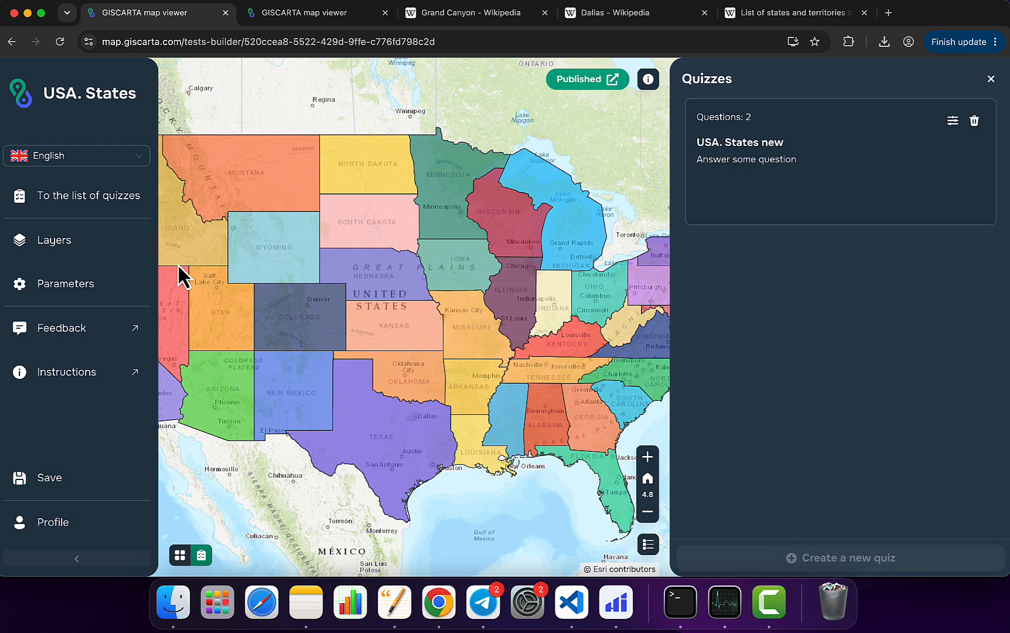
Step: Review the project's map parameters and its logo and title settings, leaving them as they are
{"action": "left_click", "coordinate": [102, 293]}
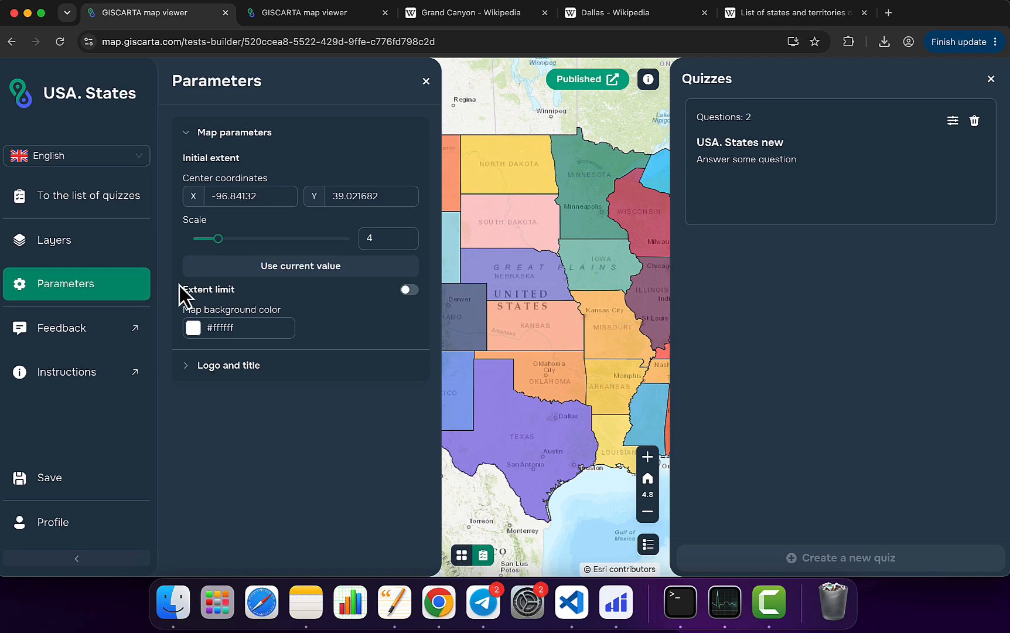
{"action": "left_click", "coordinate": [218, 367]}
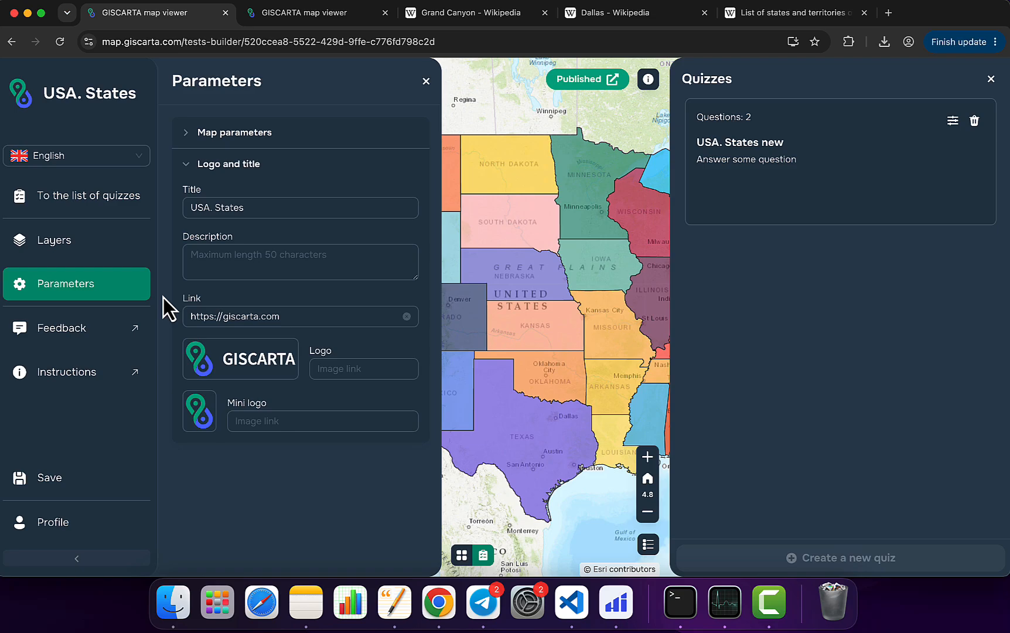
{"action": "left_click", "coordinate": [426, 82]}
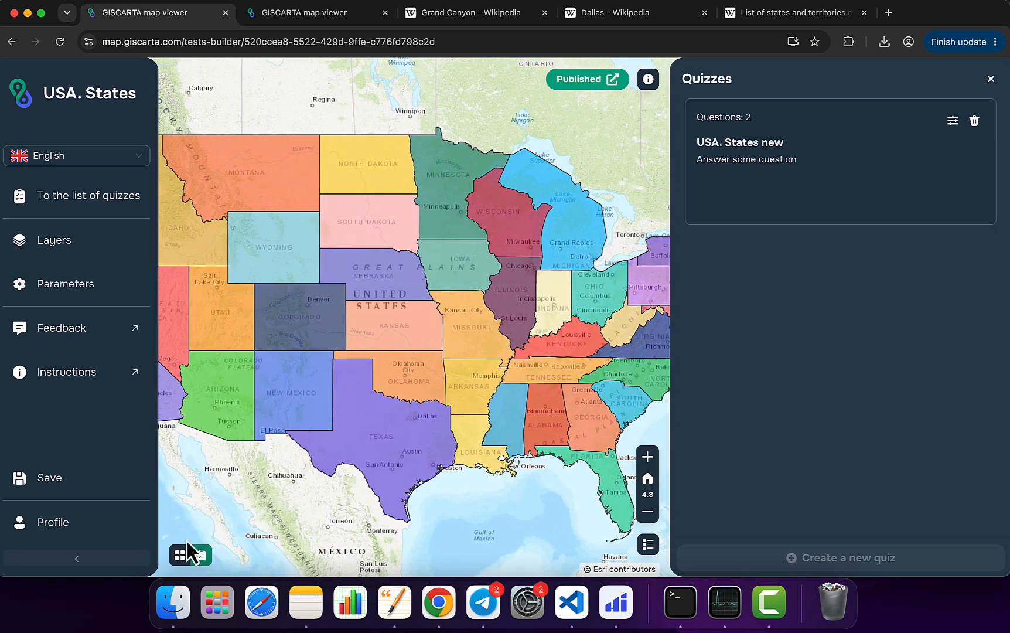
Step: Examine the raster maps offered in the basemaps widget settings and the editor in the map info widget settings
{"action": "left_click", "coordinate": [181, 554]}
{"action": "left_click", "coordinate": [241, 321]}
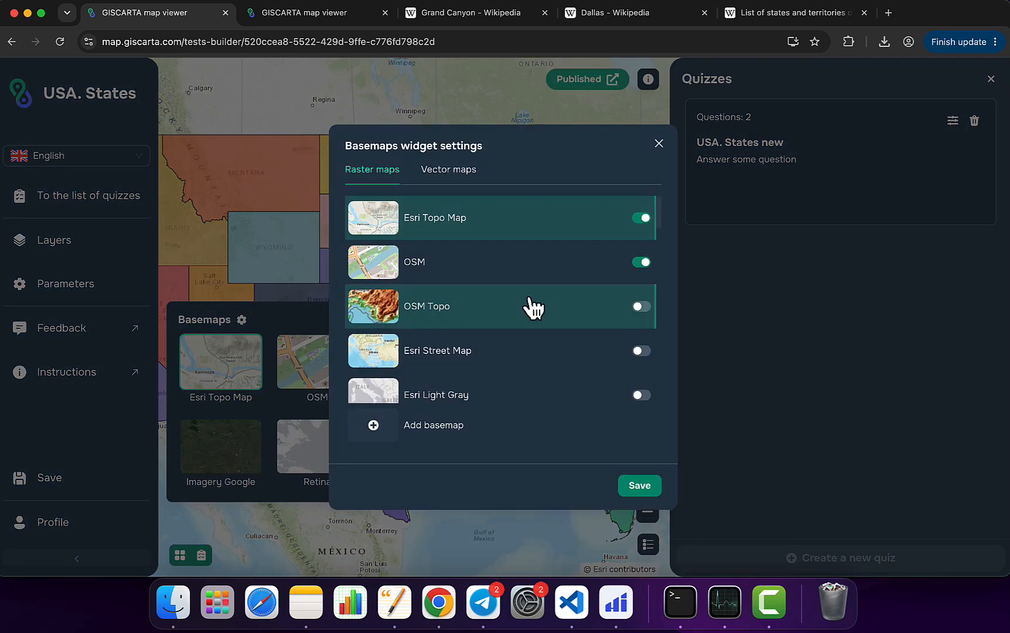
{"action": "scroll", "coordinate": [533, 307], "scroll_direction": "down", "scroll_amount": 10}
{"action": "scroll", "coordinate": [530, 306], "scroll_direction": "up", "scroll_amount": 10}
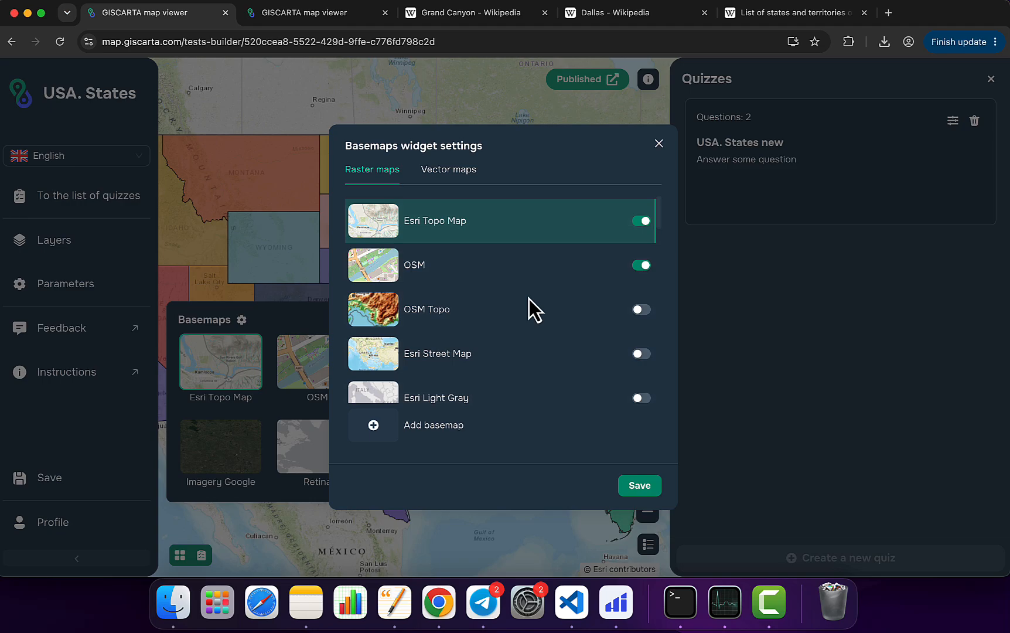
{"action": "left_click", "coordinate": [660, 144]}
{"action": "left_click", "coordinate": [180, 554]}
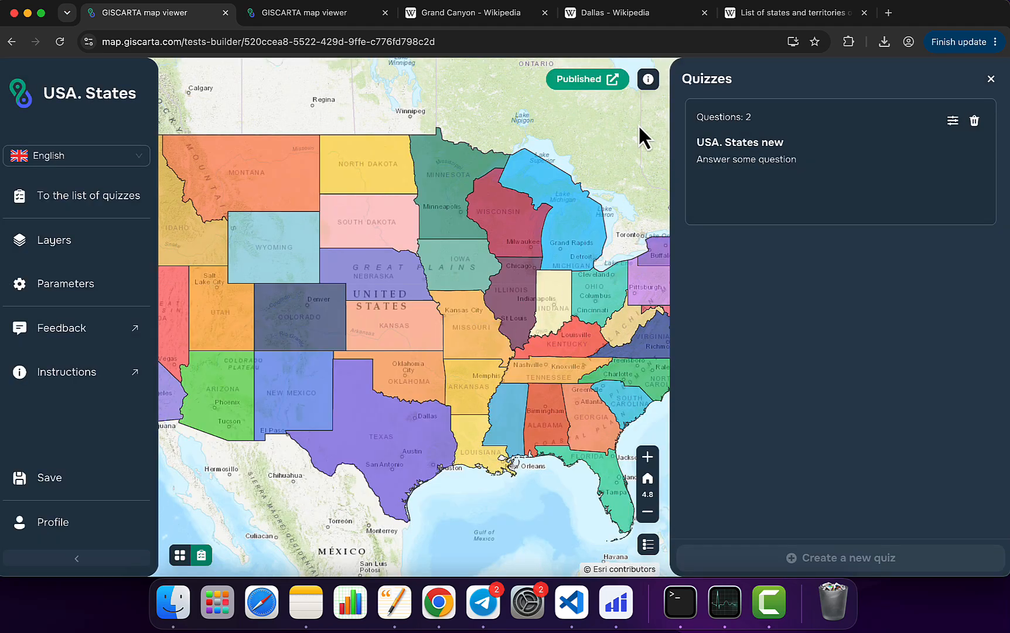
{"action": "left_click", "coordinate": [648, 80]}
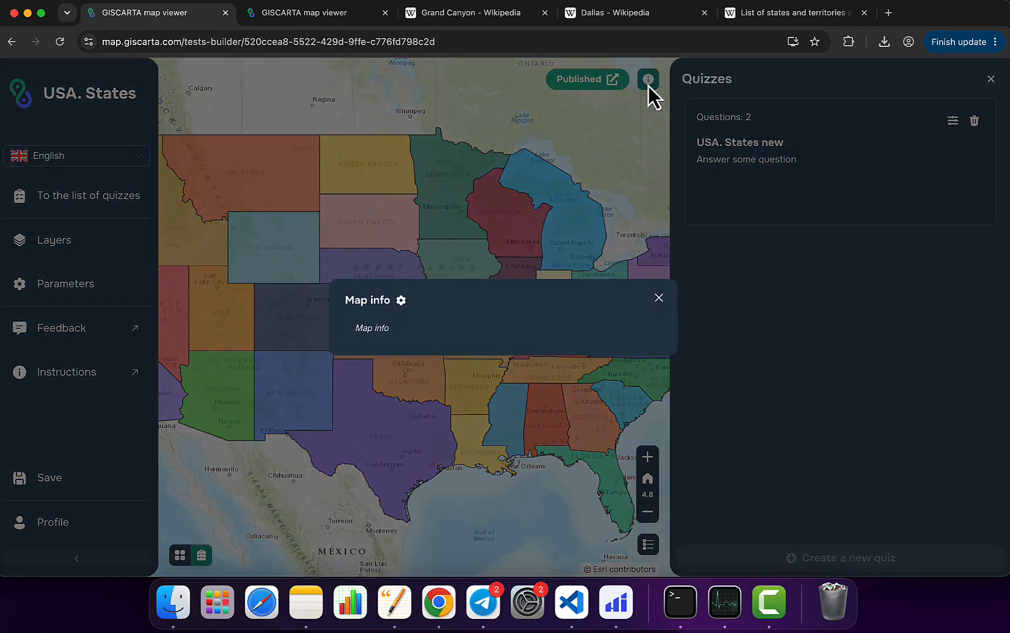
{"action": "left_click", "coordinate": [401, 300]}
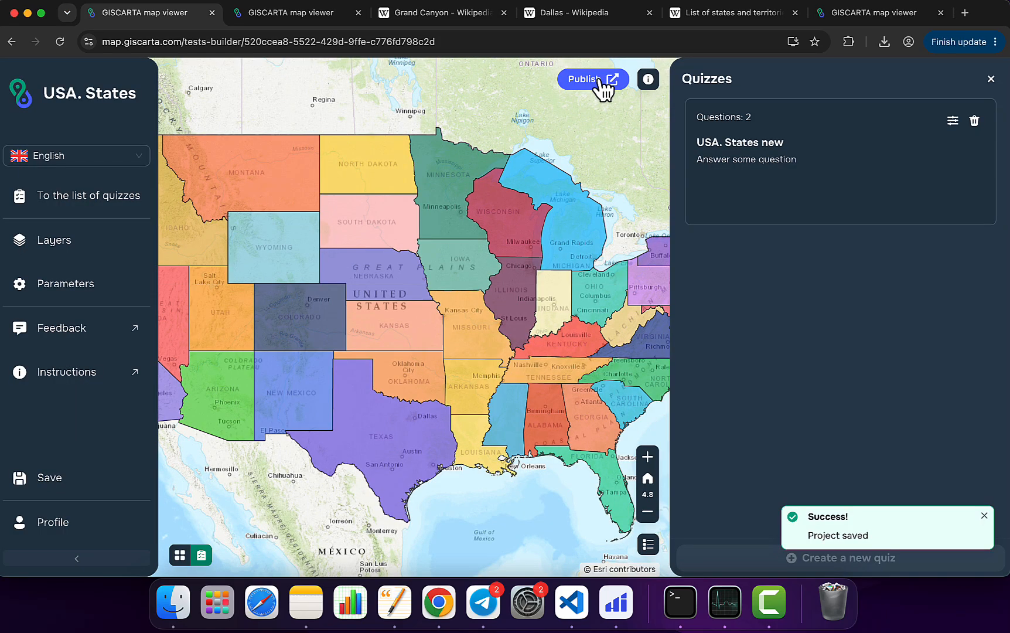
Step: Publish the project by enabling public access and copy the link to the test
{"action": "left_click", "coordinate": [600, 81]}
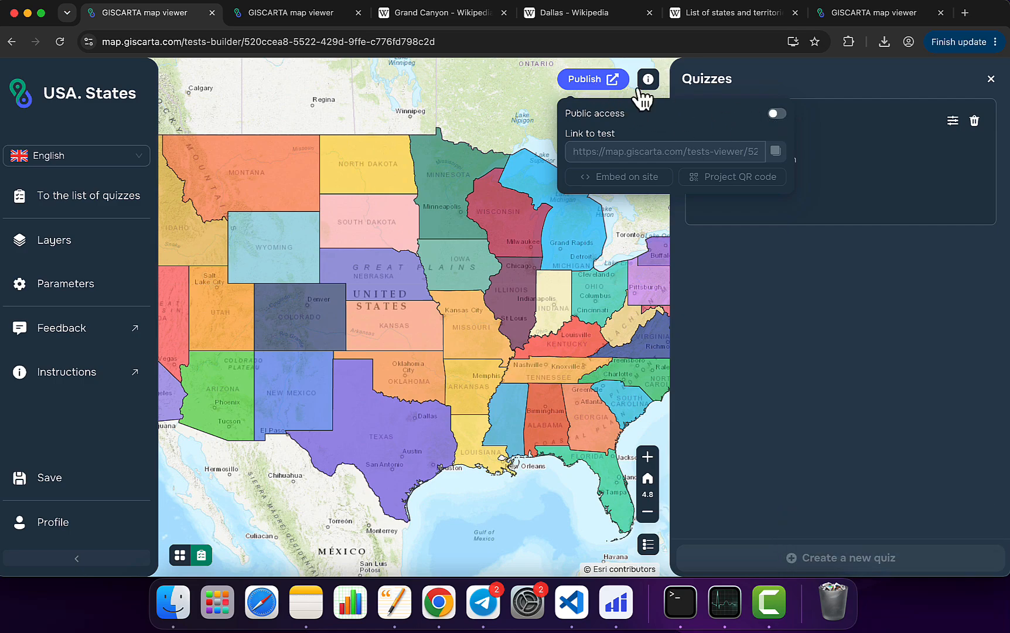
{"action": "left_click", "coordinate": [778, 116]}
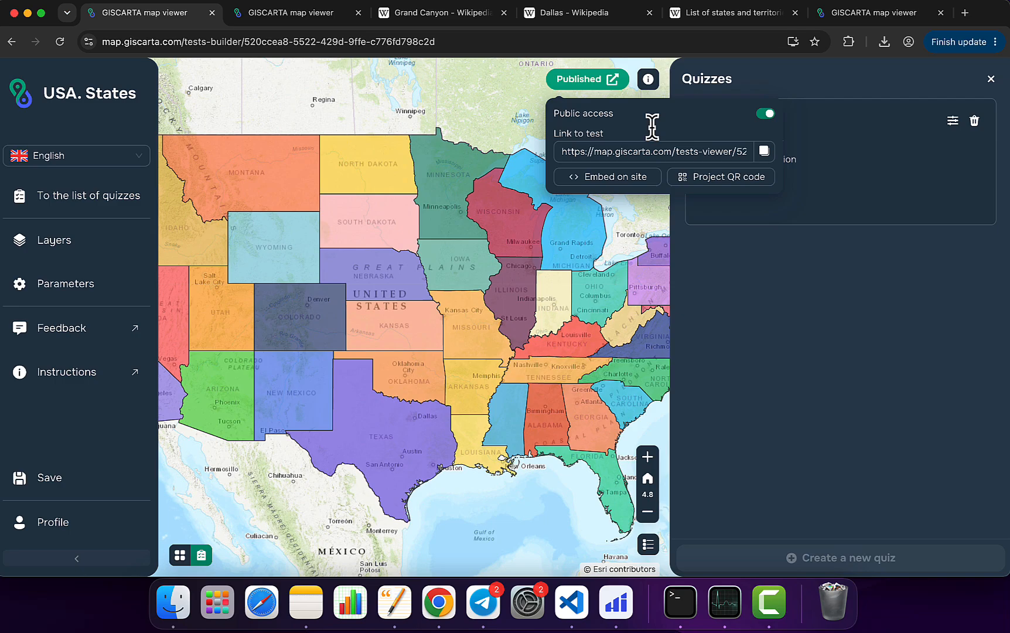
{"action": "left_click", "coordinate": [599, 153]}
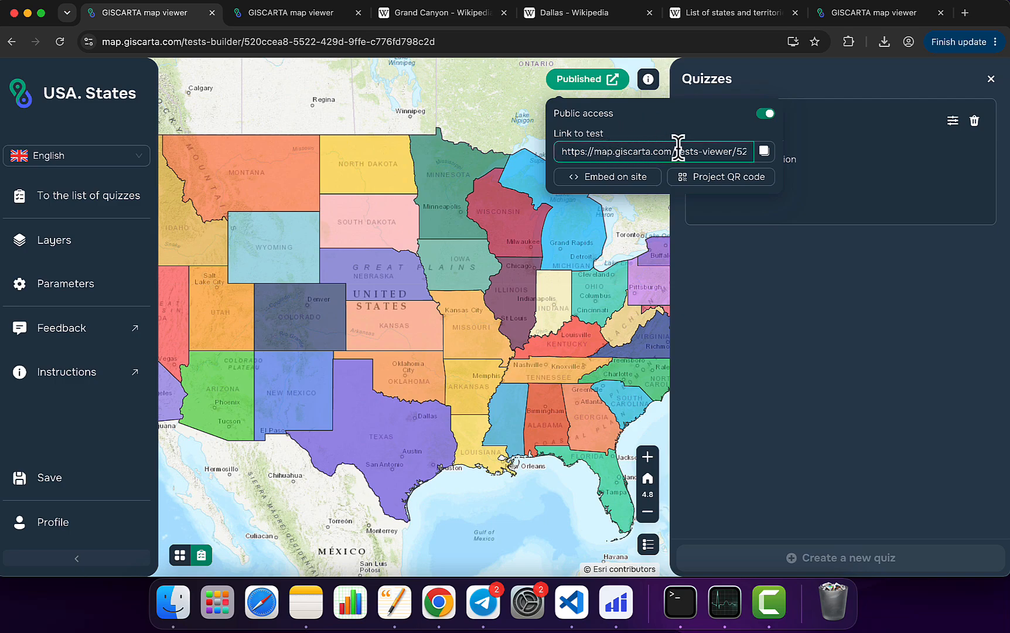
{"action": "left_click", "coordinate": [764, 153]}
Step: View the project's QR code and the iframe code for embedding the map on a site
{"action": "left_click", "coordinate": [719, 178]}
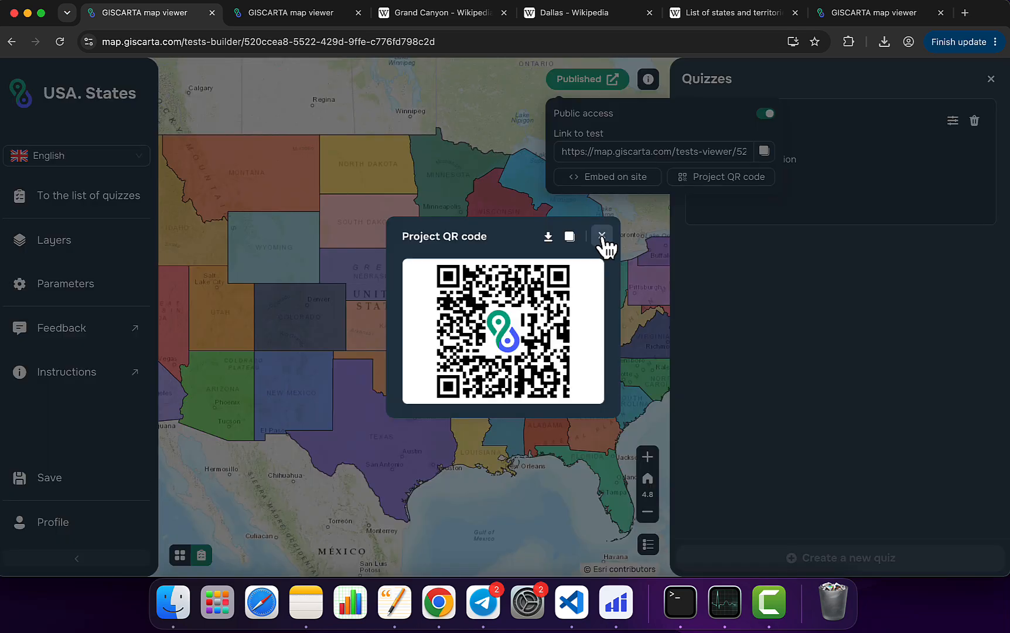
{"action": "left_click", "coordinate": [602, 237]}
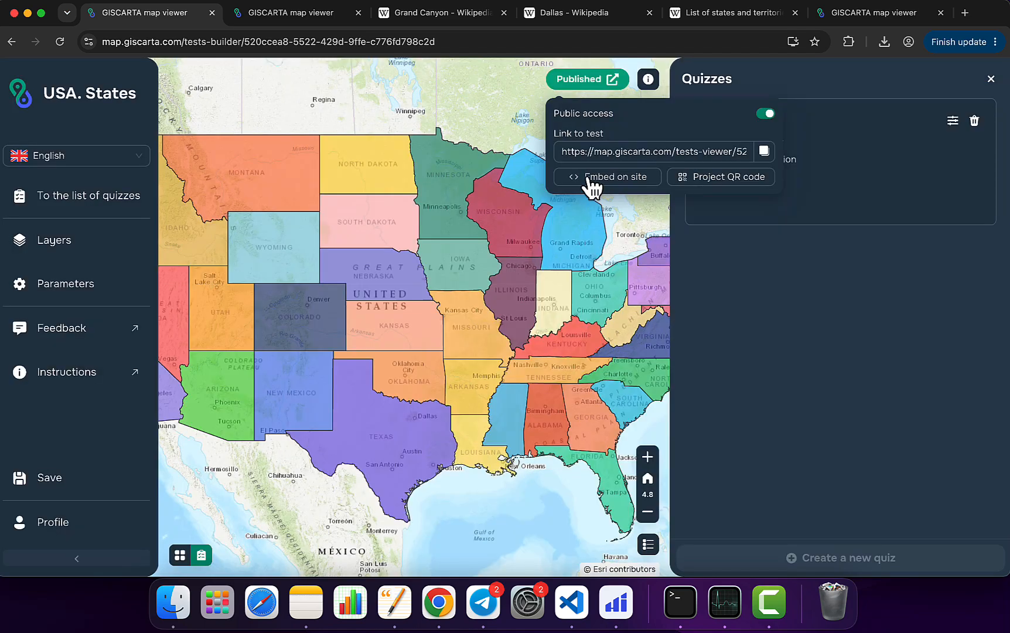
{"action": "left_click", "coordinate": [611, 178]}
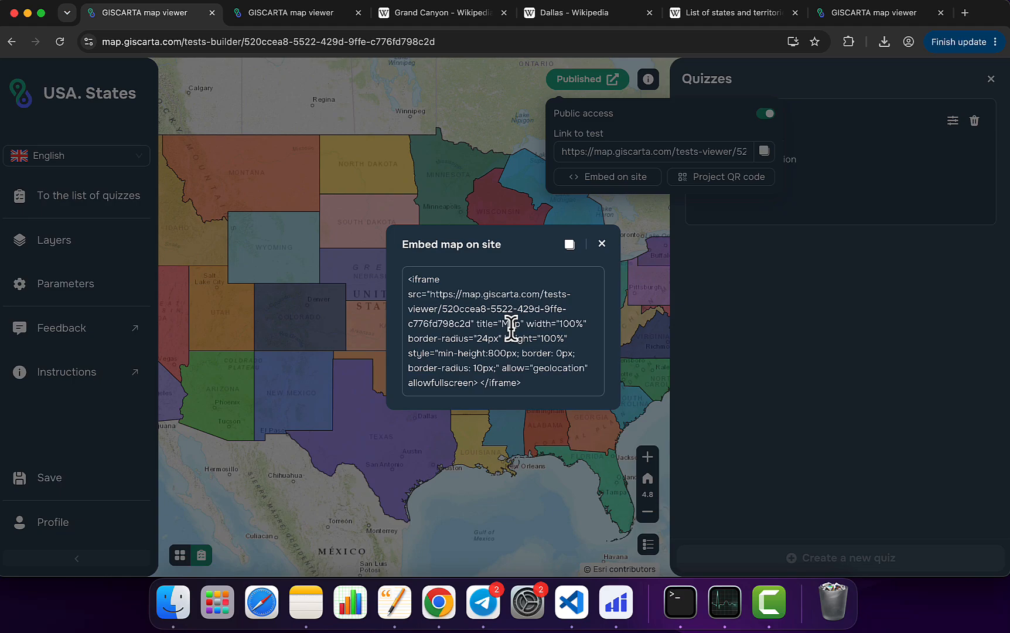
{"action": "left_click", "coordinate": [602, 244]}
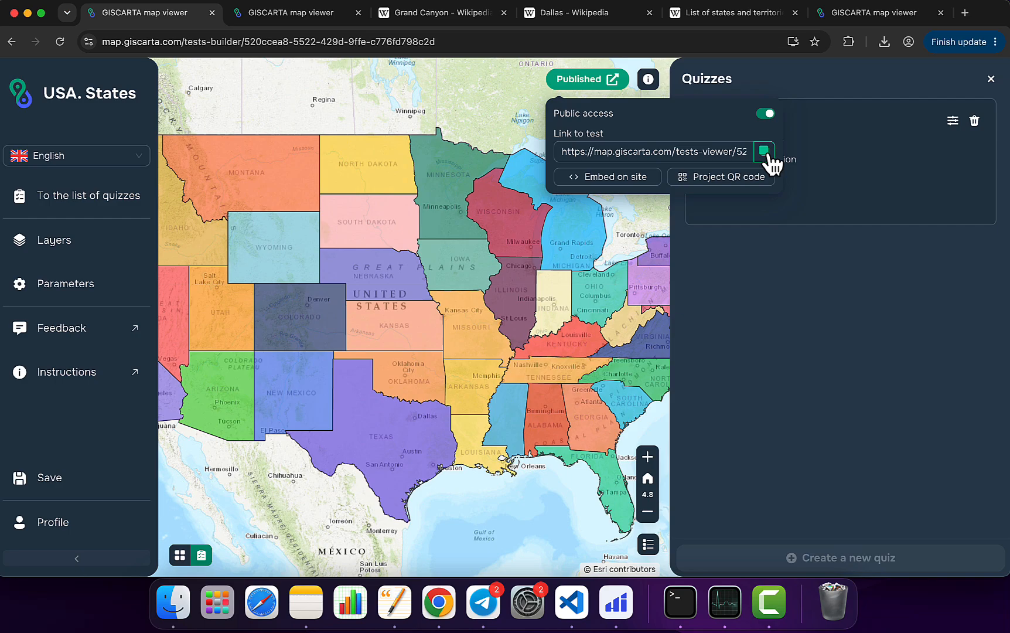
Step: Copy the test link, open it in a new browser tab and go to the USA. States new quiz
{"action": "left_click", "coordinate": [765, 153]}
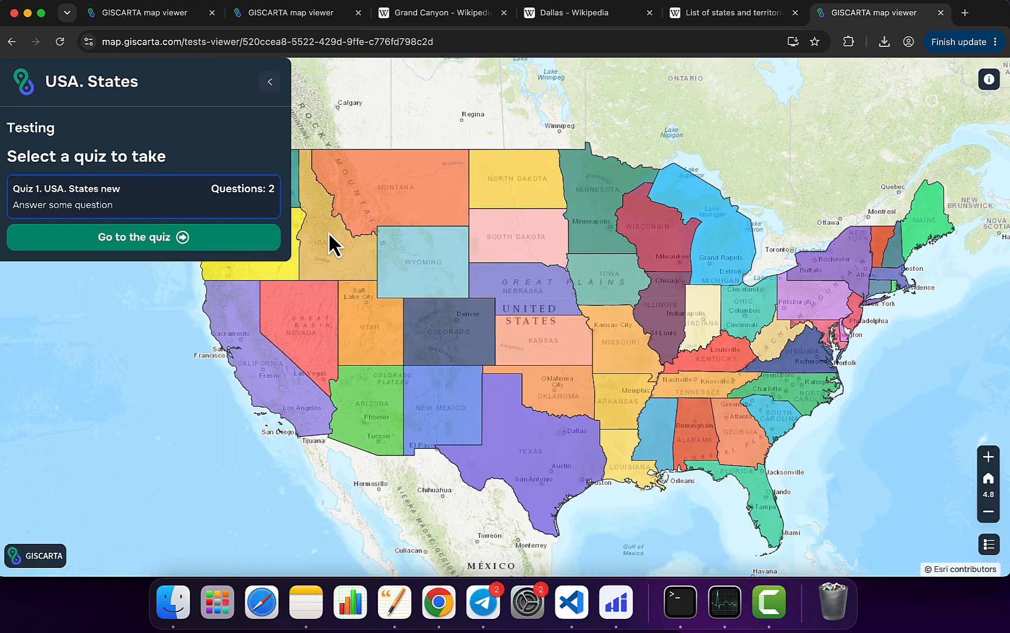
{"action": "left_click", "coordinate": [141, 242]}
Step: Check the Grand Canyon reference among the quiz's related links and return to the quiz page
{"action": "left_click", "coordinate": [925, 82]}
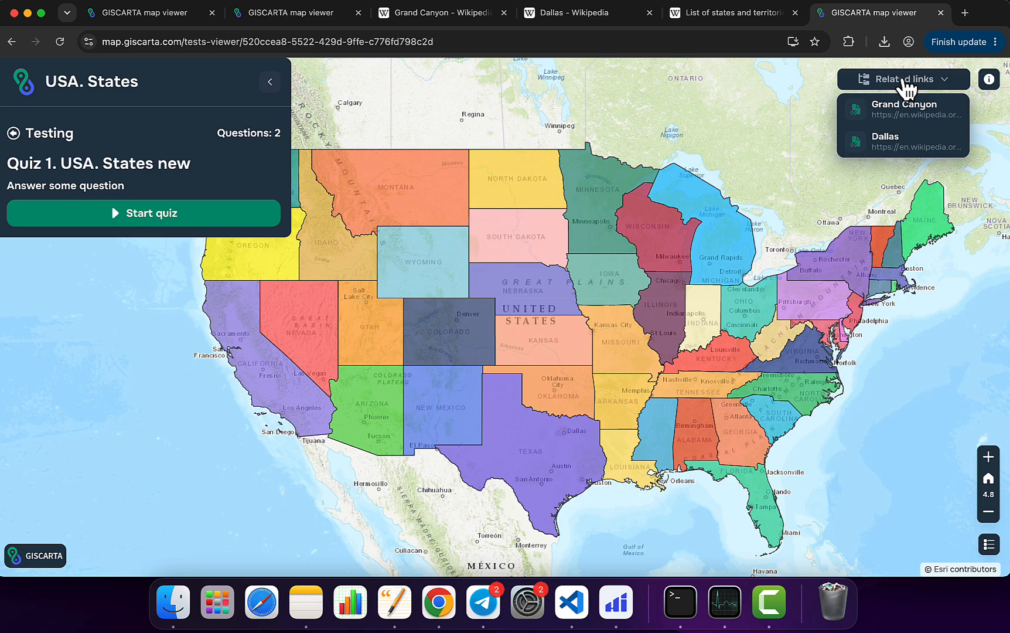
{"action": "left_click", "coordinate": [904, 112]}
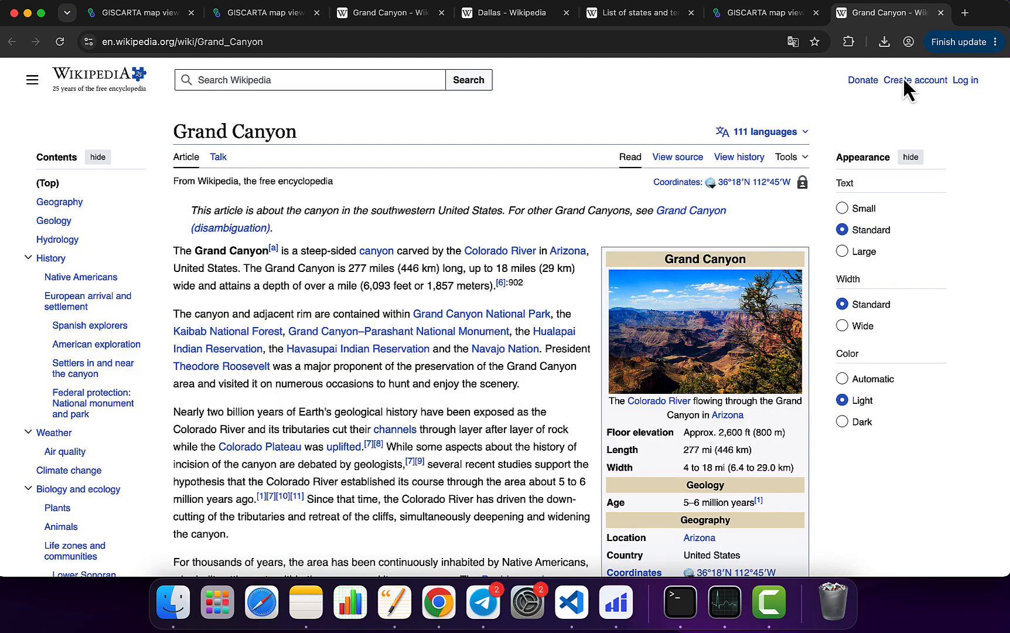
{"action": "left_click", "coordinate": [941, 13]}
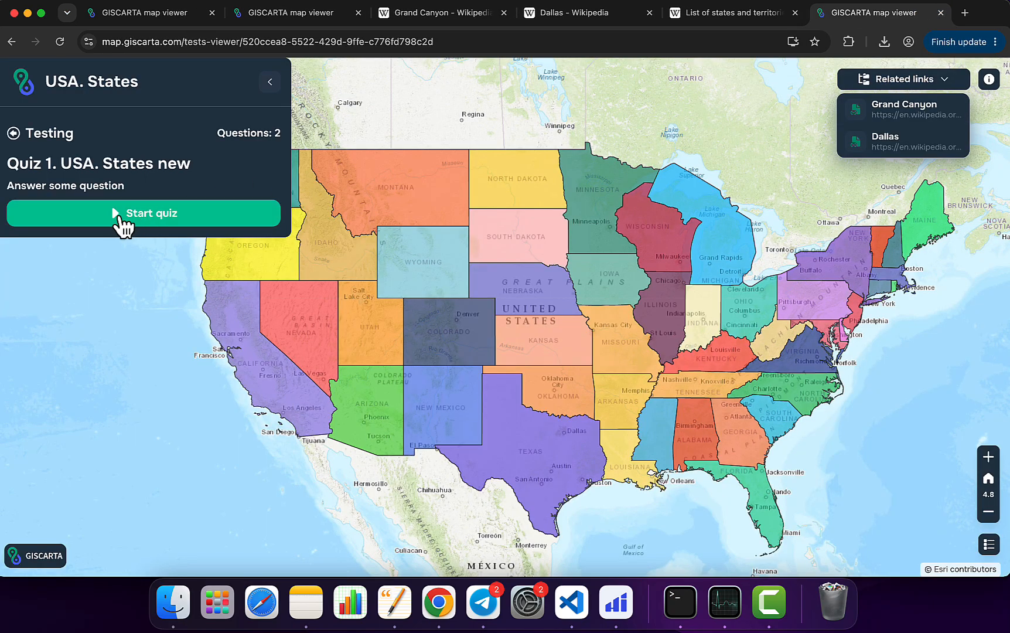
Step: Start the quiz and submit Colorado as the map answer to "Where is Dallas?"
{"action": "left_click", "coordinate": [117, 218]}
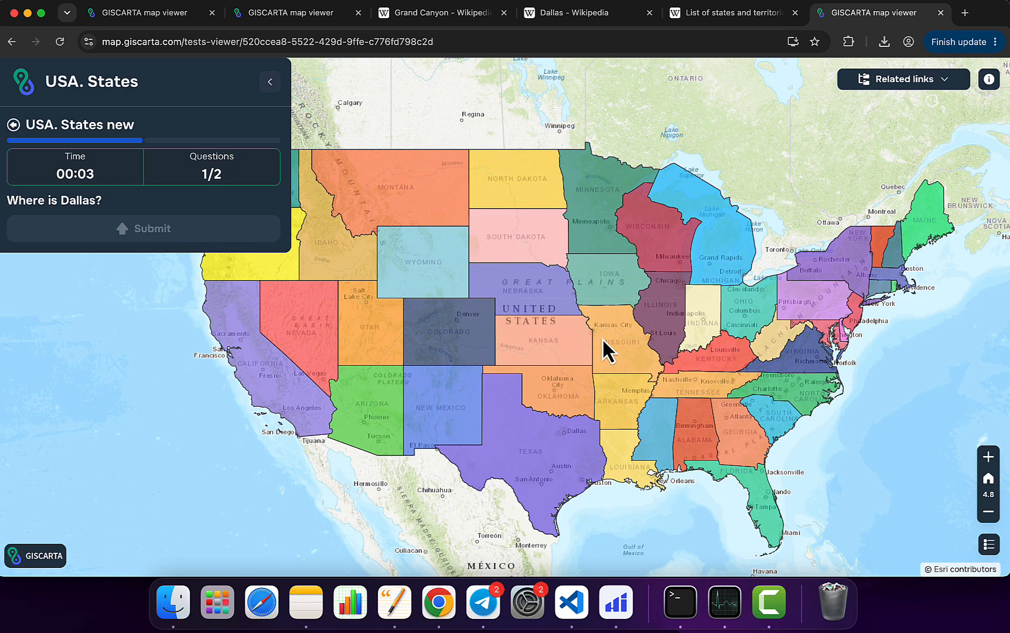
{"action": "left_click", "coordinate": [455, 350]}
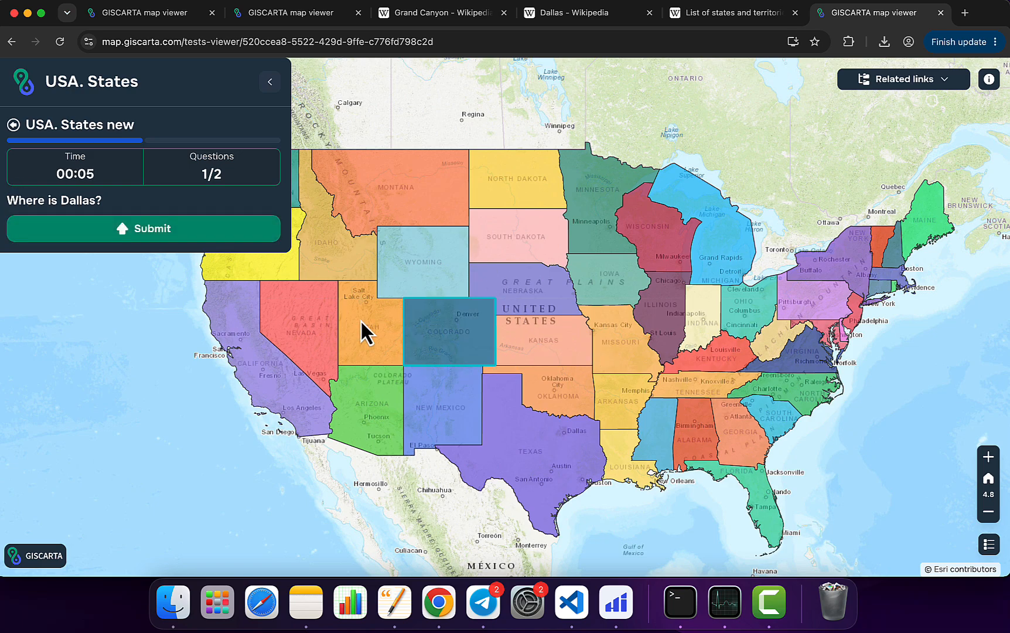
{"action": "left_click", "coordinate": [195, 249]}
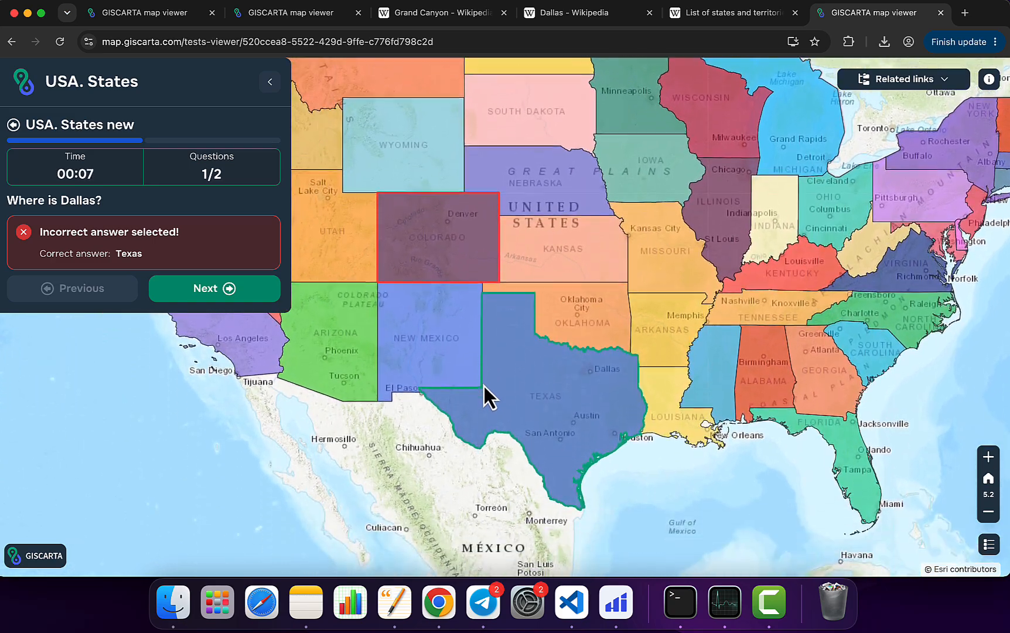
{"action": "left_click_drag", "start_coordinate": [484, 385], "coordinate": [506, 381]}
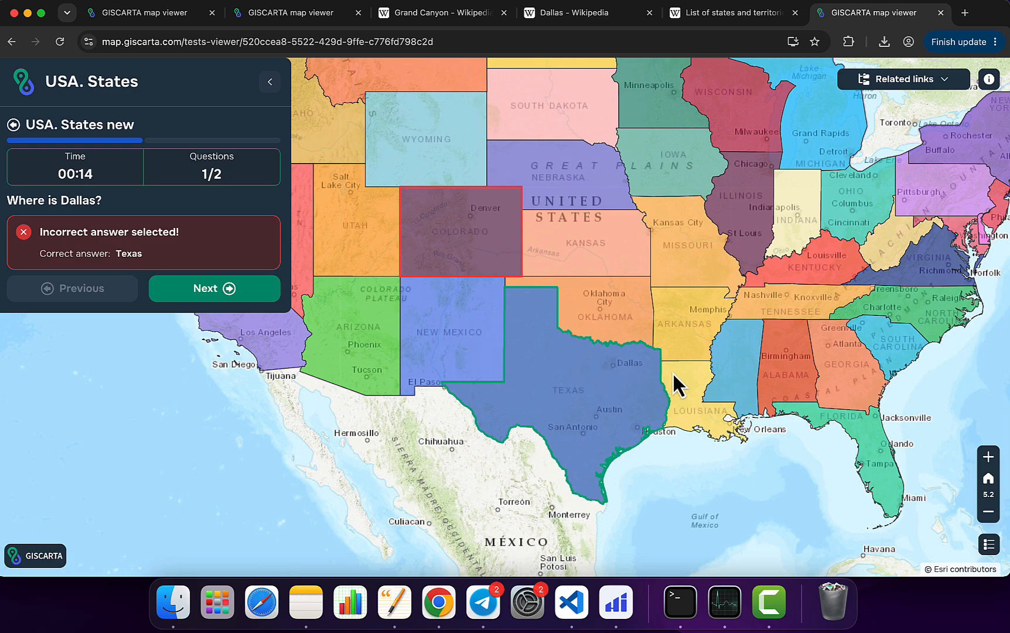
Step: Advance to the second quiz question and examine its photo, answer options and map
{"action": "left_click", "coordinate": [208, 298]}
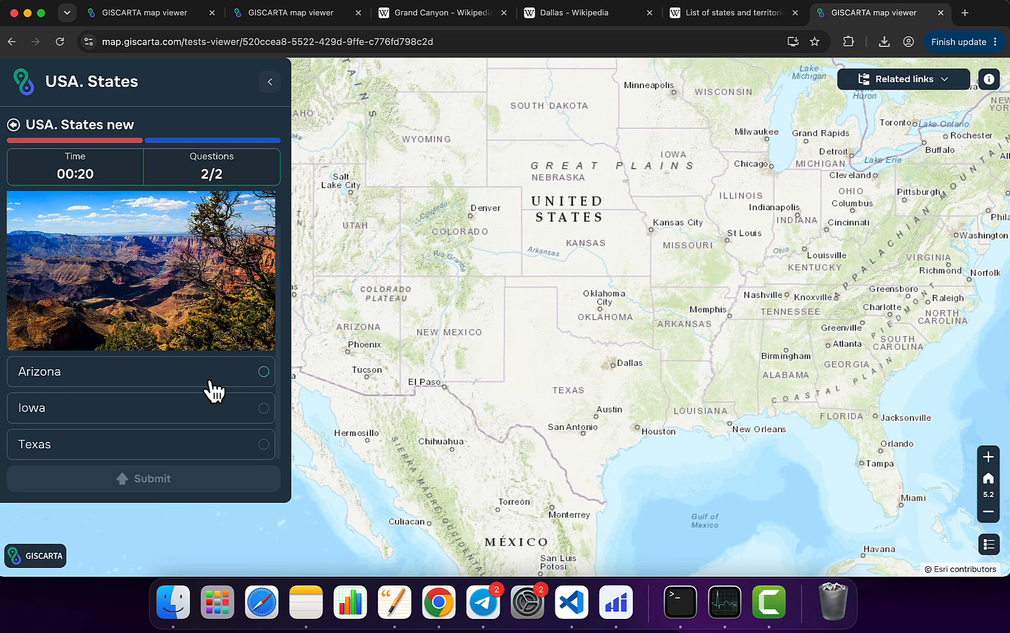
{"action": "scroll", "coordinate": [626, 313], "scroll_direction": "down", "scroll_amount": 2}
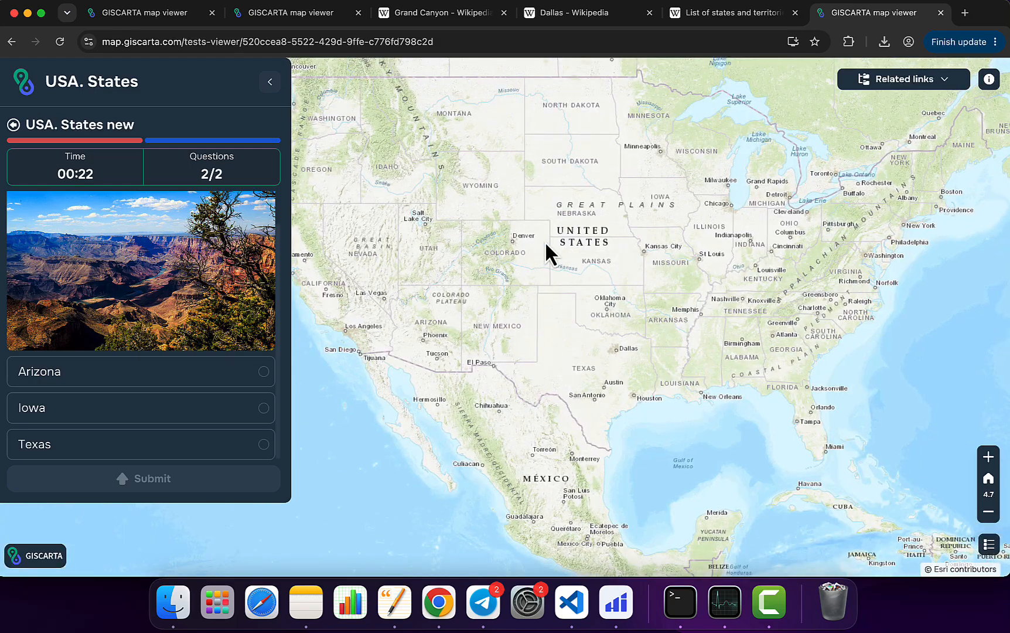
{"action": "left_click_drag", "start_coordinate": [544, 241], "coordinate": [568, 286]}
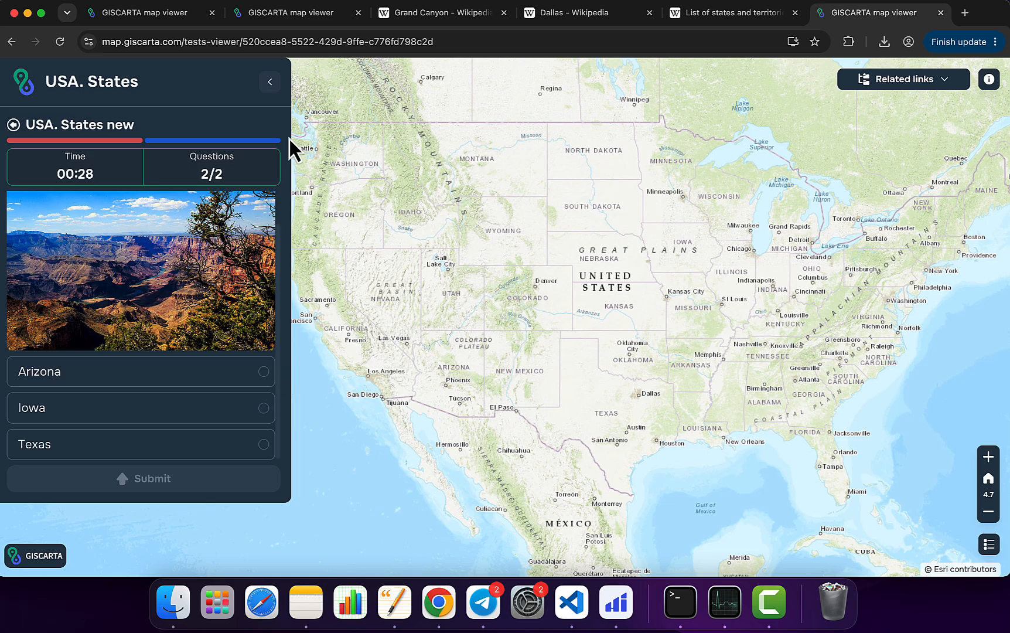
Step: Check the map layer setting of the Grand Canyon question in the quiz builder and return to the running quiz
{"action": "left_click", "coordinate": [201, 18]}
{"action": "left_click", "coordinate": [953, 121]}
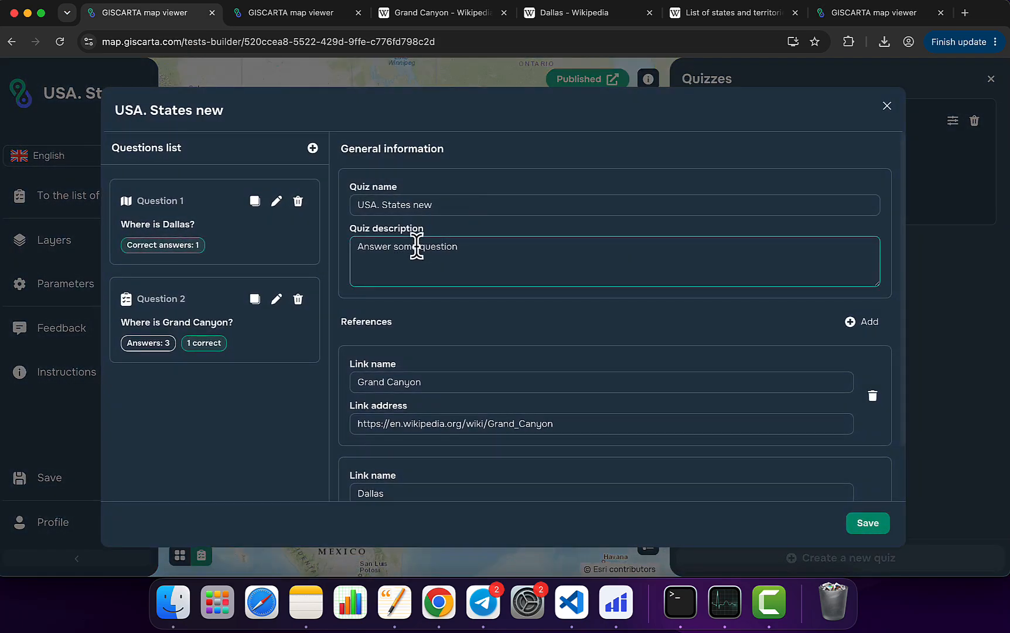
{"action": "left_click", "coordinate": [276, 300]}
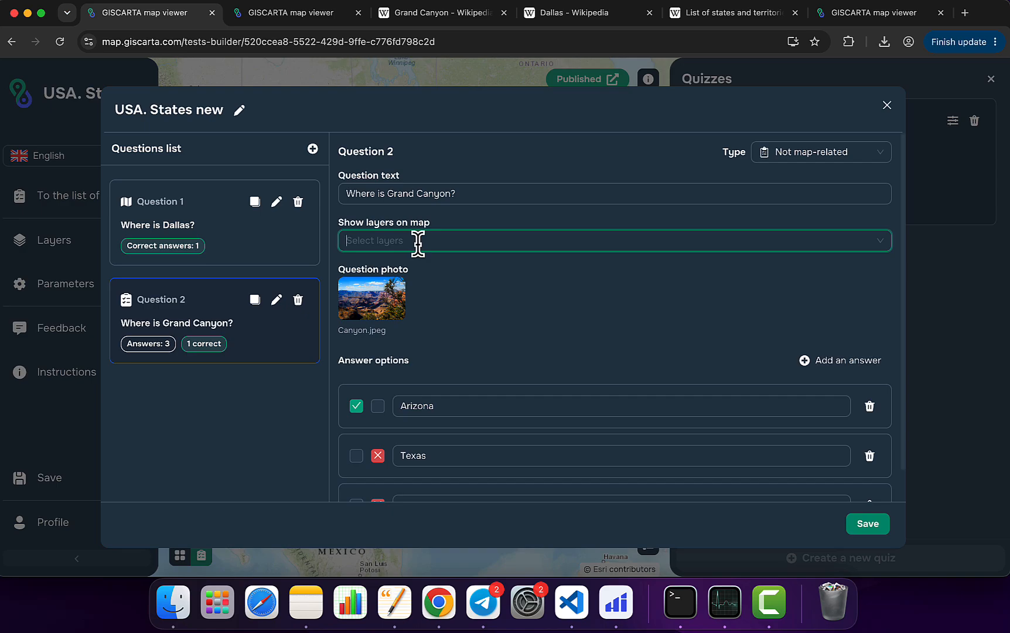
{"action": "left_click", "coordinate": [868, 14]}
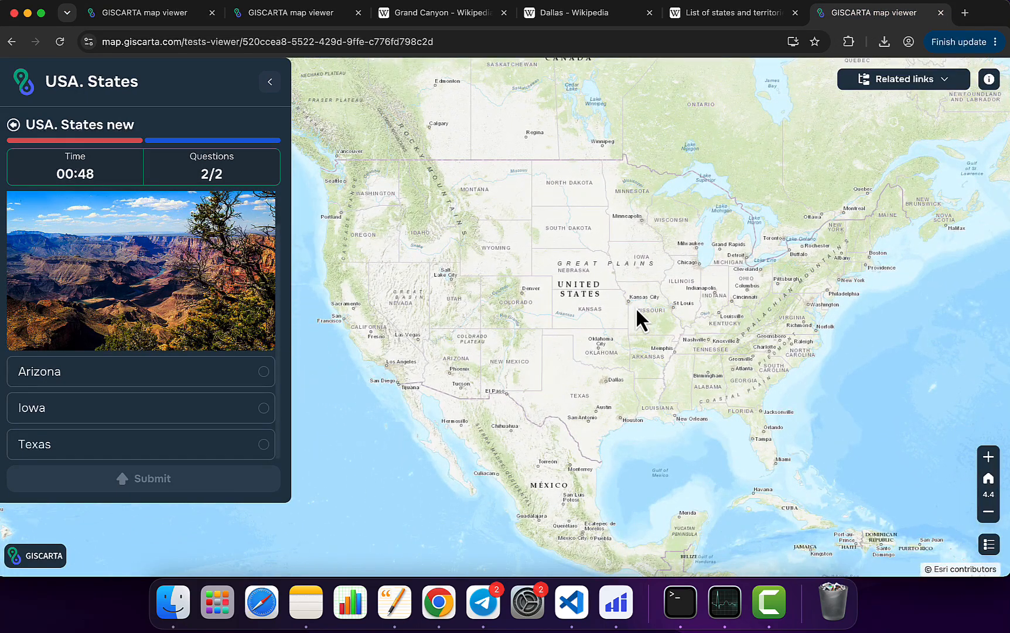
{"action": "scroll", "coordinate": [637, 310], "scroll_direction": "up", "scroll_amount": 2}
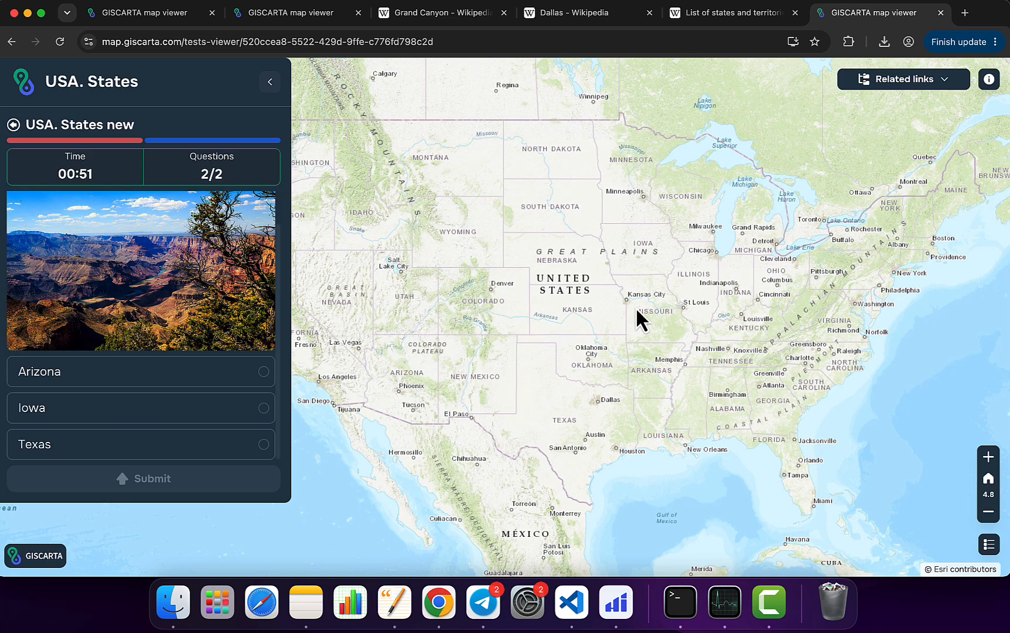
Step: Submit Arizona as the answer to the Grand Canyon question and finish the quiz
{"action": "left_click", "coordinate": [192, 384]}
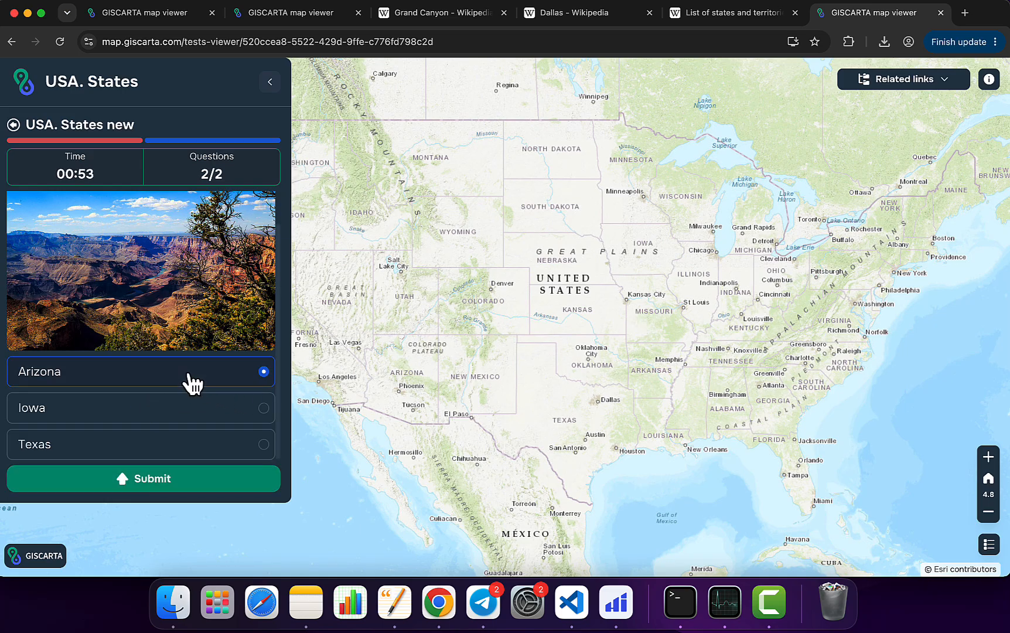
{"action": "left_click", "coordinate": [173, 482]}
{"action": "left_click", "coordinate": [209, 484]}
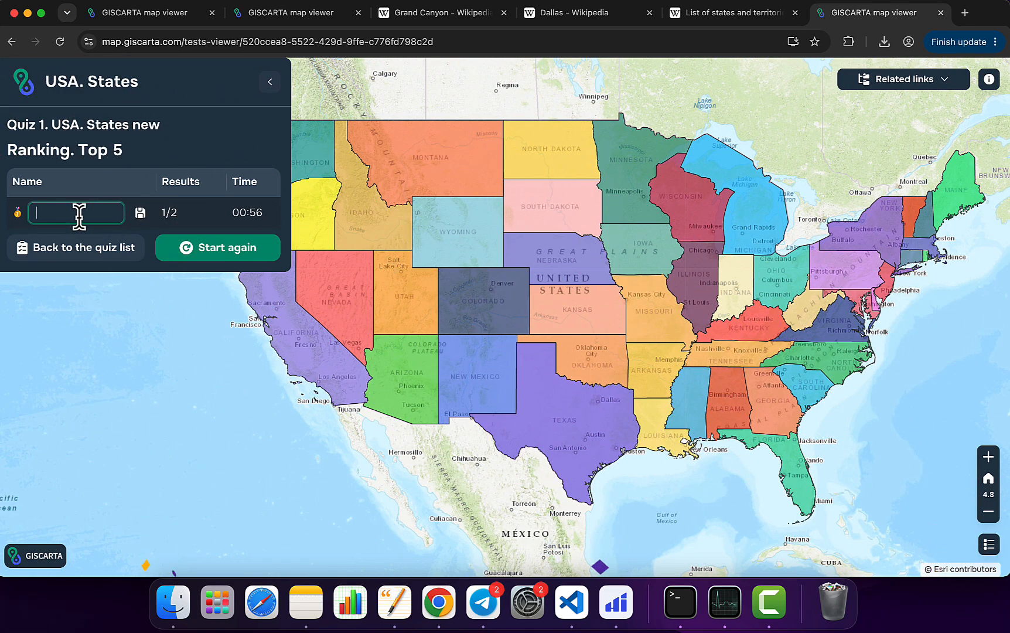
Step: Enter the player's name beside the quiz result in the Top 5 ranking and save it
{"action": "type", "text": "Tom"}
{"action": "left_click", "coordinate": [141, 213]}
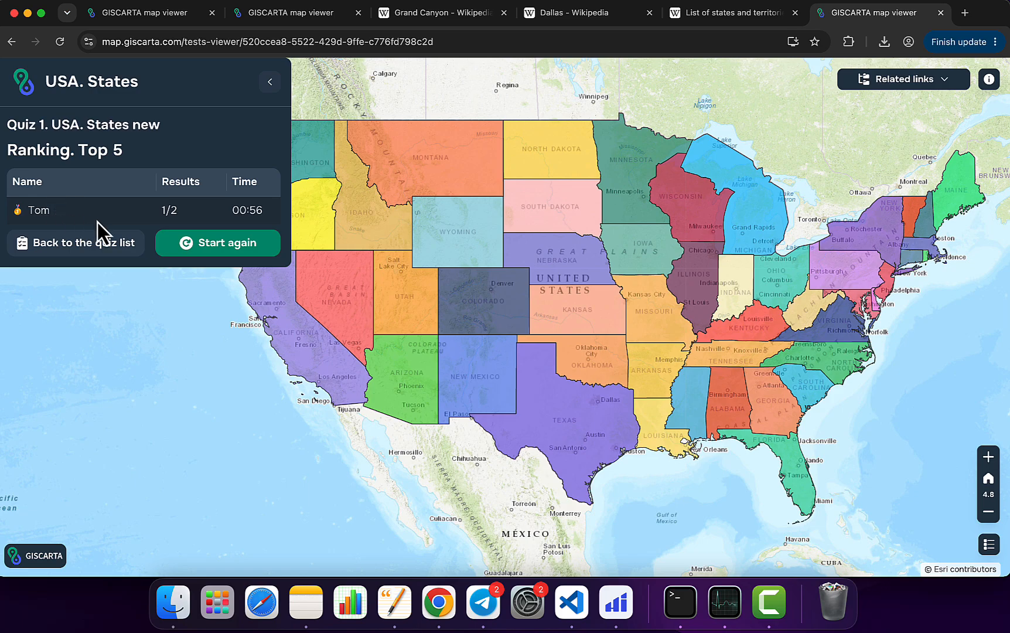
{"action": "left_click", "coordinate": [452, 40]}
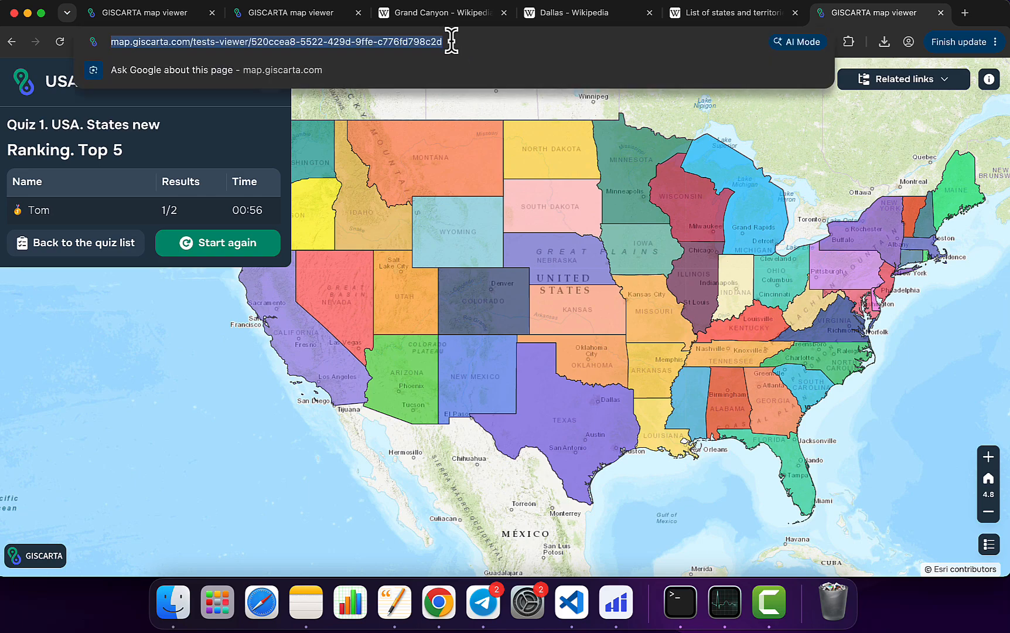
{"action": "left_click", "coordinate": [263, 128]}
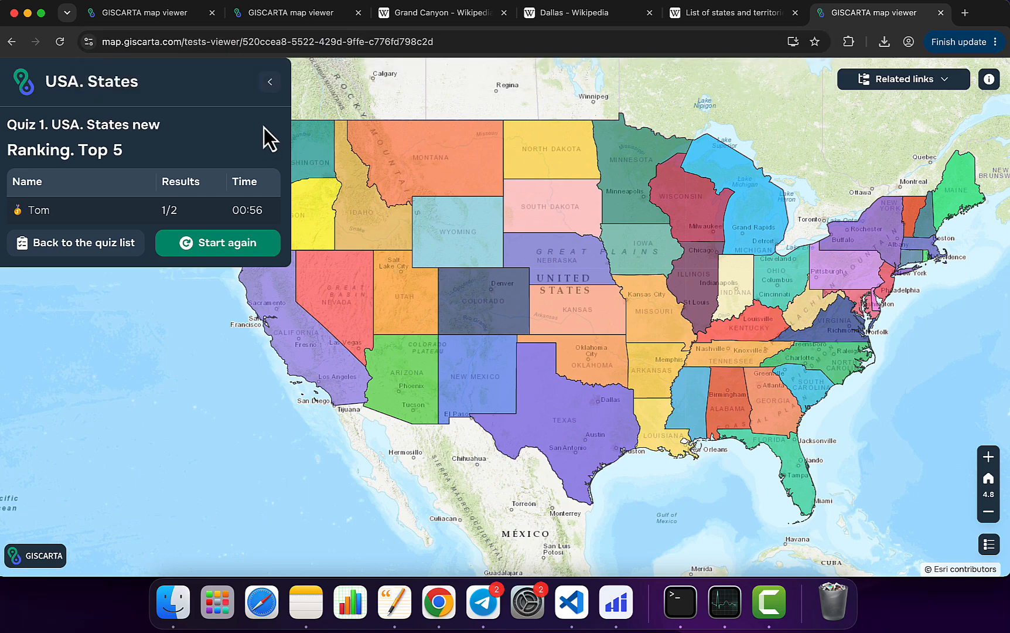